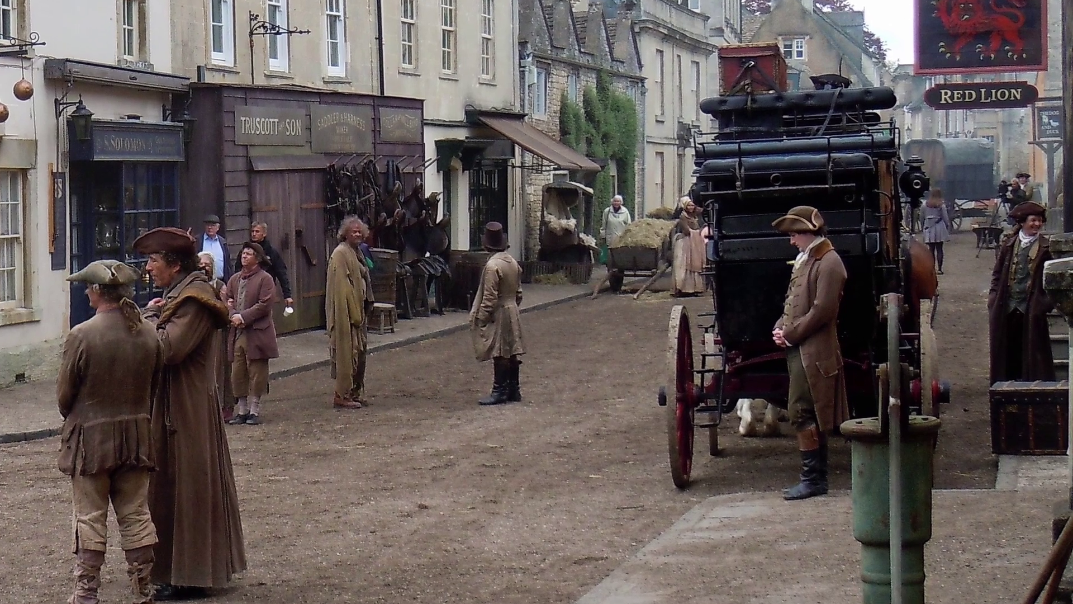
{"action": "key", "text": "Escape"}
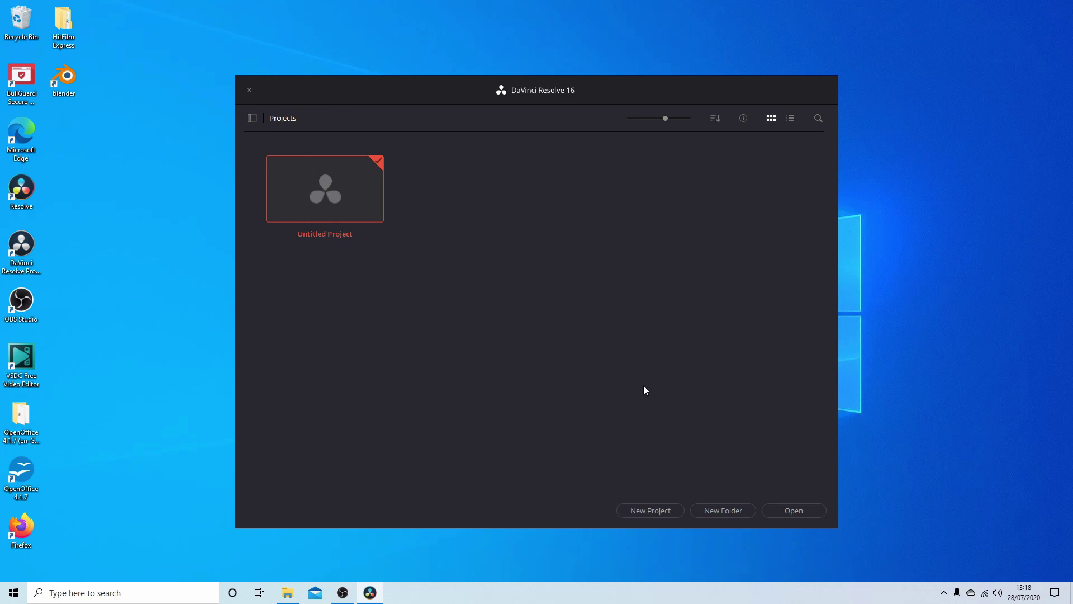
Create a new project named POLDARK
{"action": "left_click", "coordinate": [649, 506]}
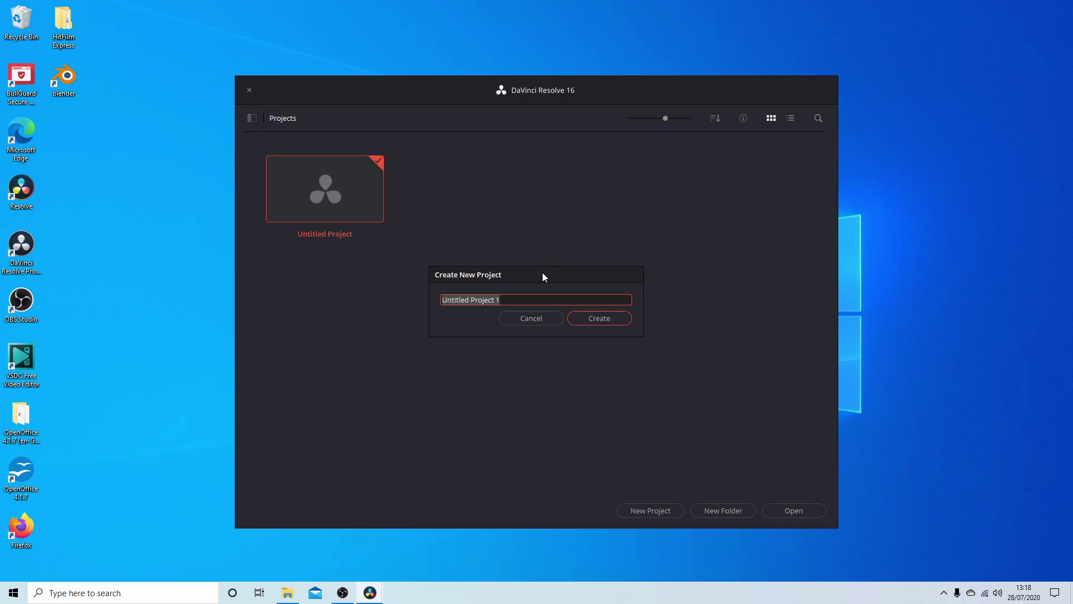
{"action": "key", "text": "BackSpace"}
{"action": "type", "text": "POLDA"}
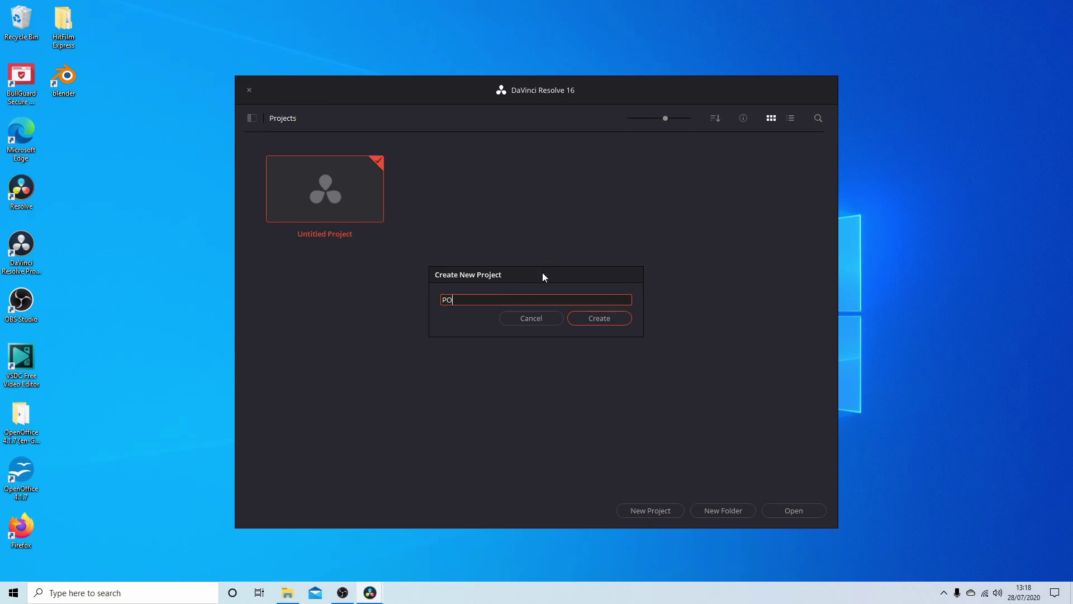
{"action": "type", "text": "RK"}
{"action": "left_click", "coordinate": [619, 319]}
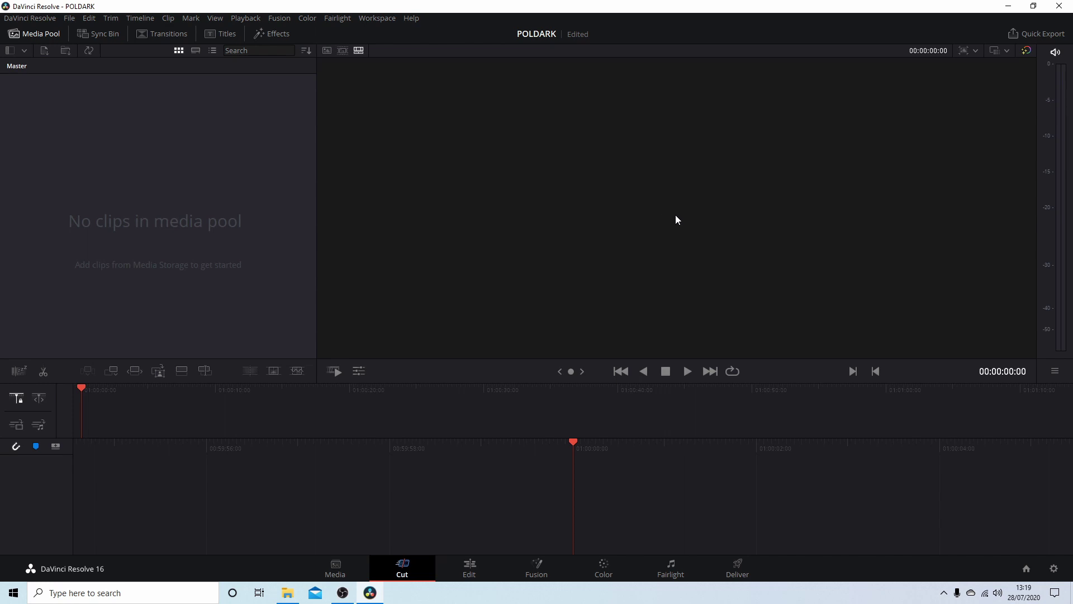
Set the project's timeline resolution to 3840 x 2160 Ultra HD
{"action": "left_click", "coordinate": [1054, 569]}
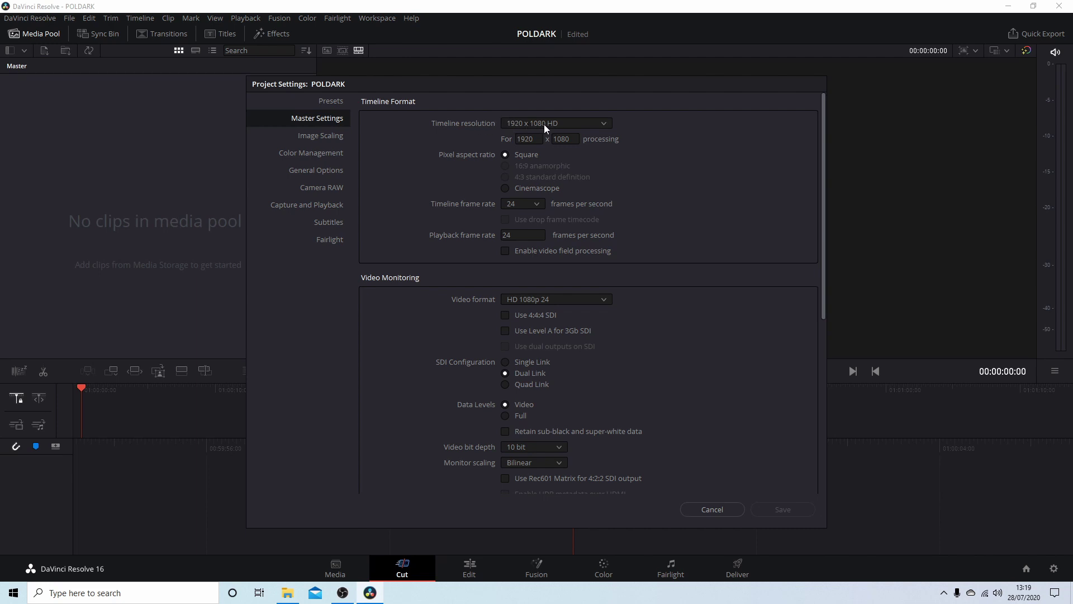
{"action": "left_click", "coordinate": [606, 124]}
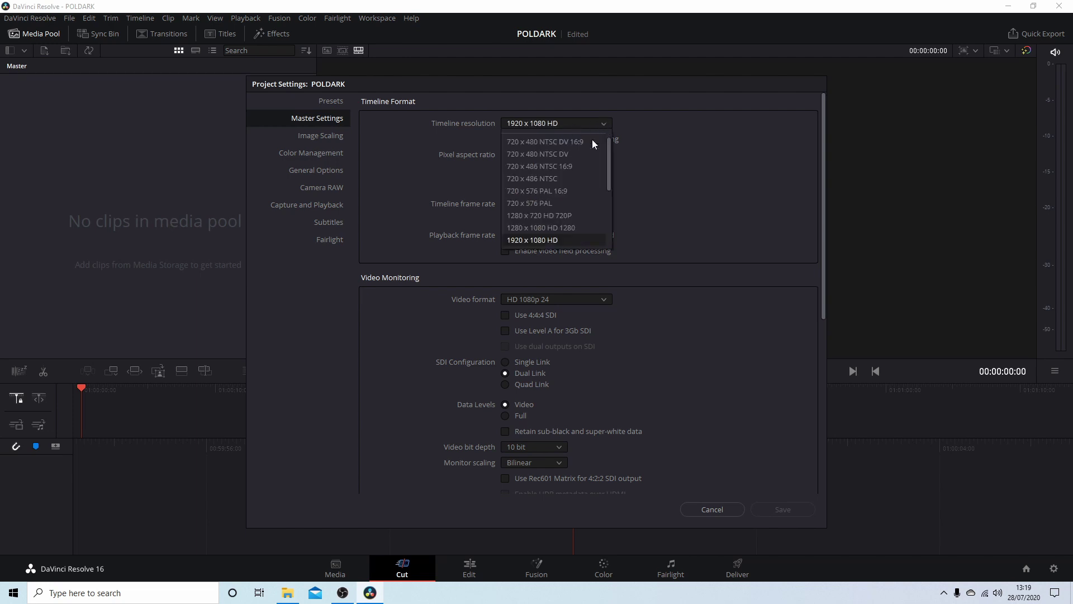
{"action": "scroll", "coordinate": [579, 179], "scroll_direction": "down", "scroll_amount": 3}
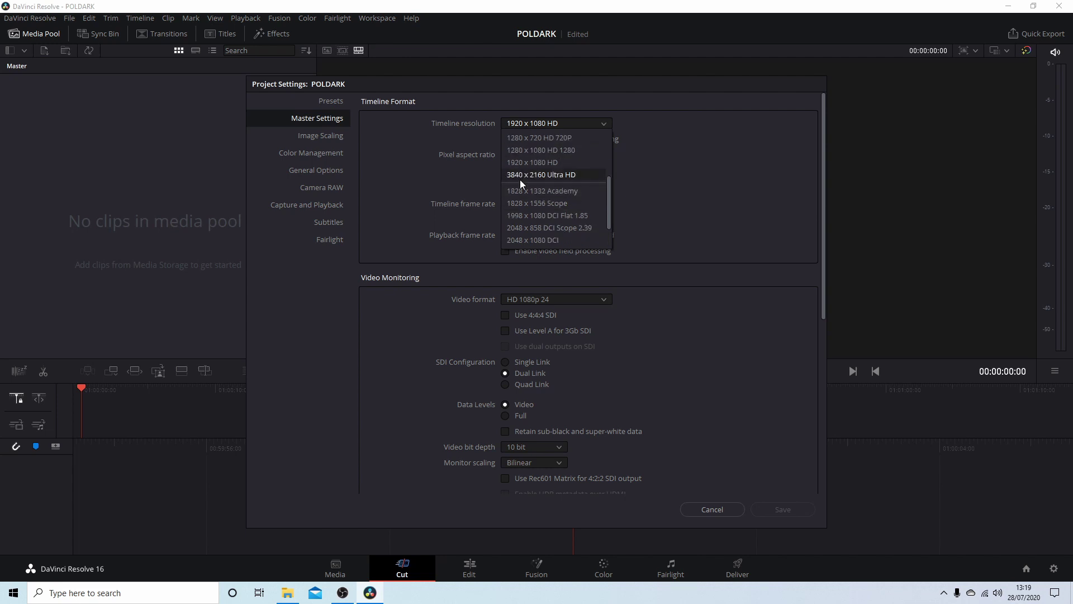
{"action": "left_click", "coordinate": [566, 174]}
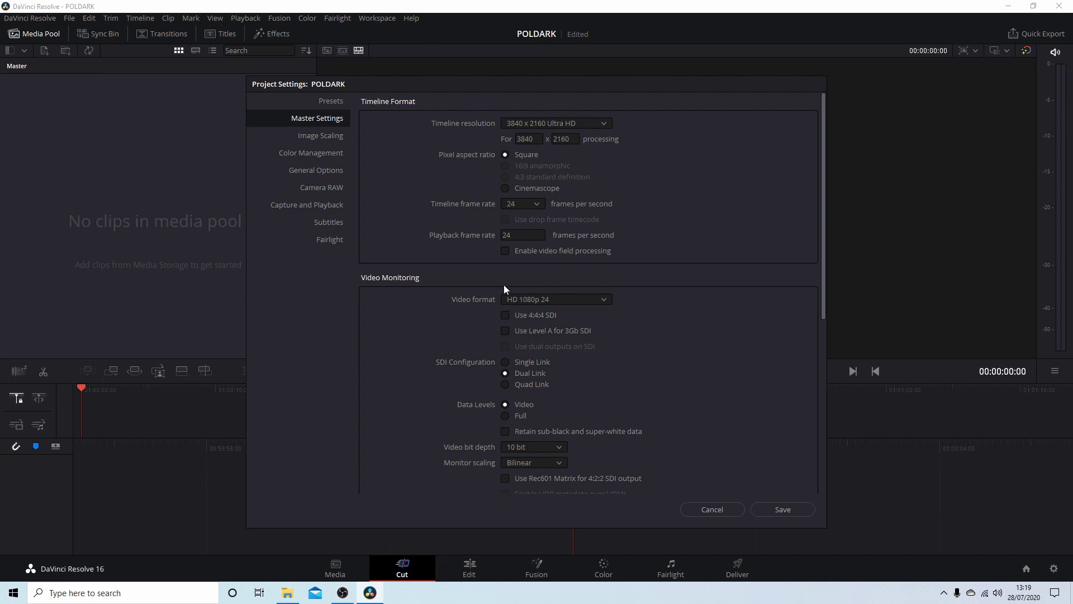
Set the project's video monitoring format to UHD 2160p 30 and its timeline frame rate to 30 frames per second
{"action": "left_click", "coordinate": [603, 300]}
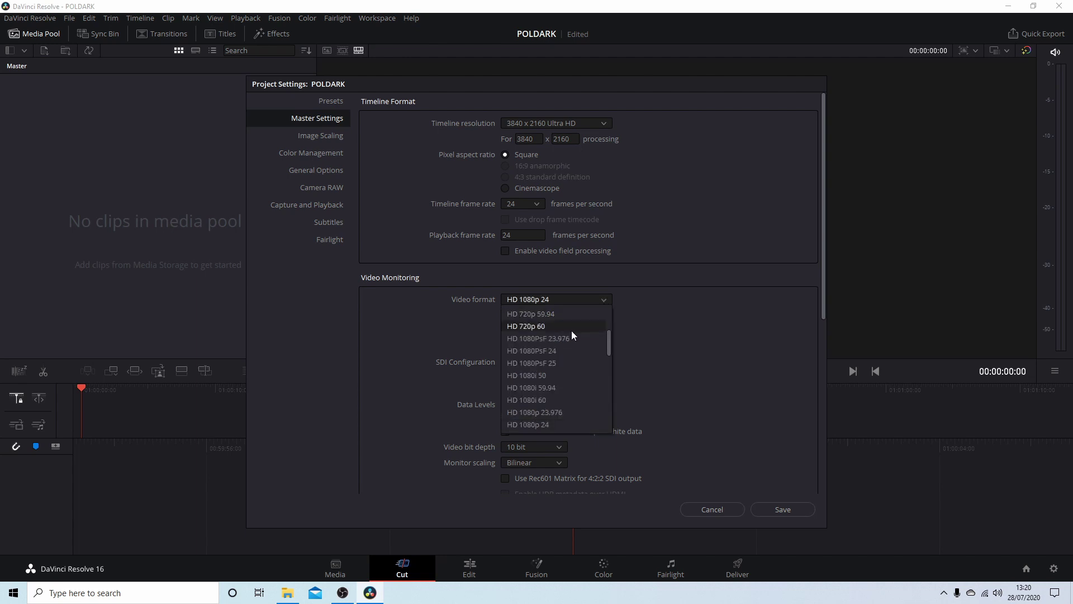
{"action": "scroll", "coordinate": [572, 333], "scroll_direction": "down", "scroll_amount": 6}
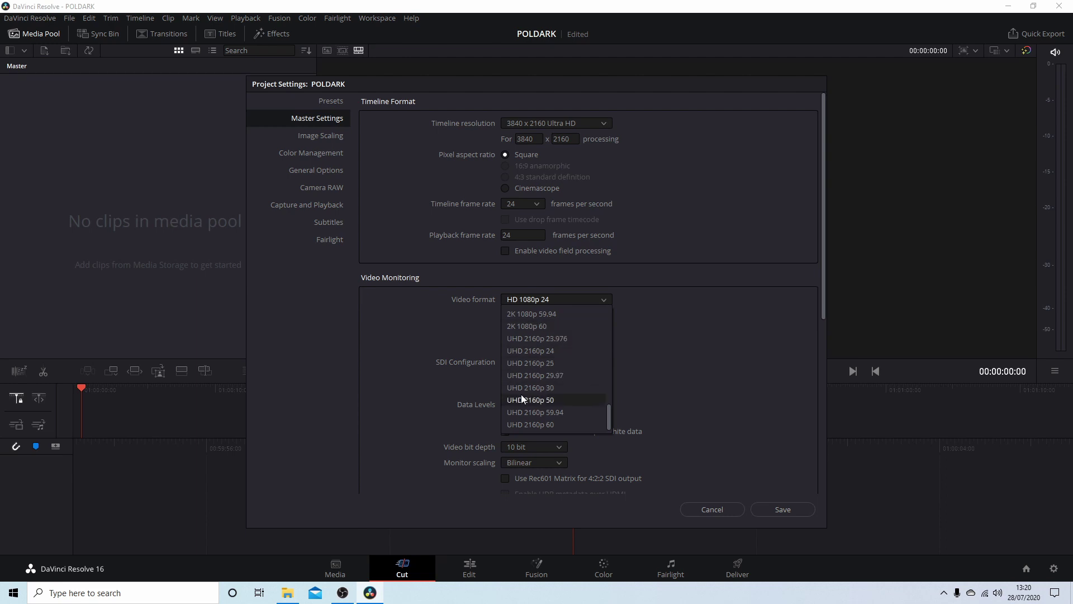
{"action": "left_click", "coordinate": [555, 385]}
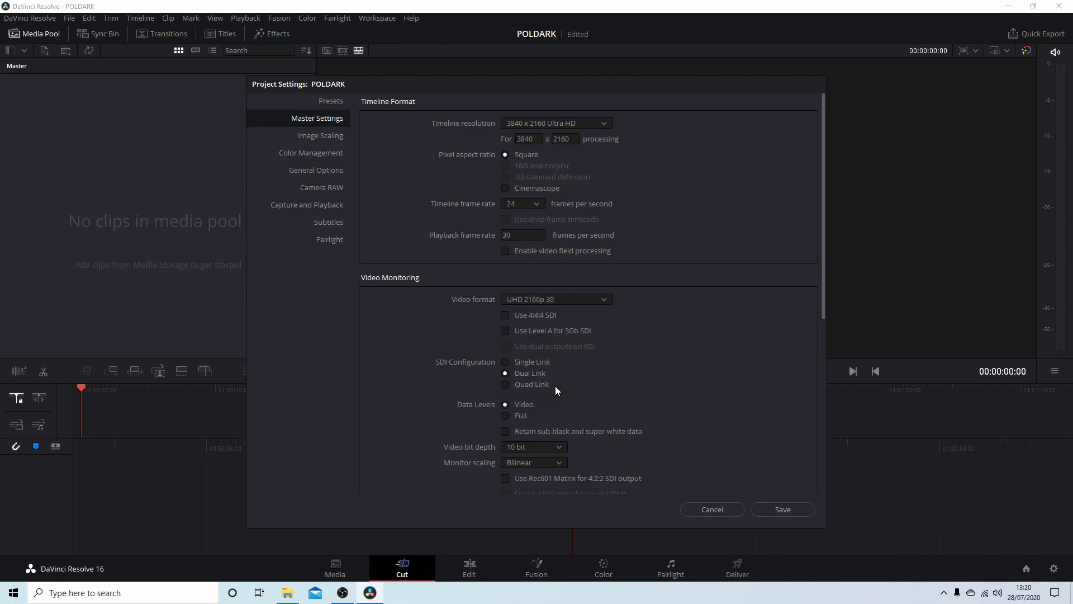
{"action": "left_click", "coordinate": [537, 205]}
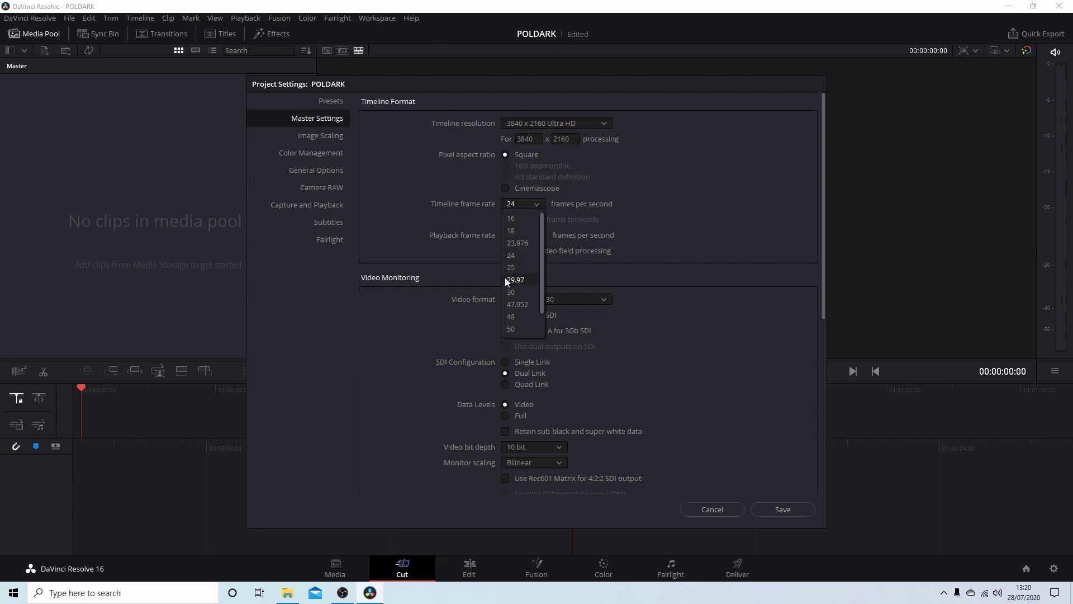
{"action": "left_click", "coordinate": [511, 293]}
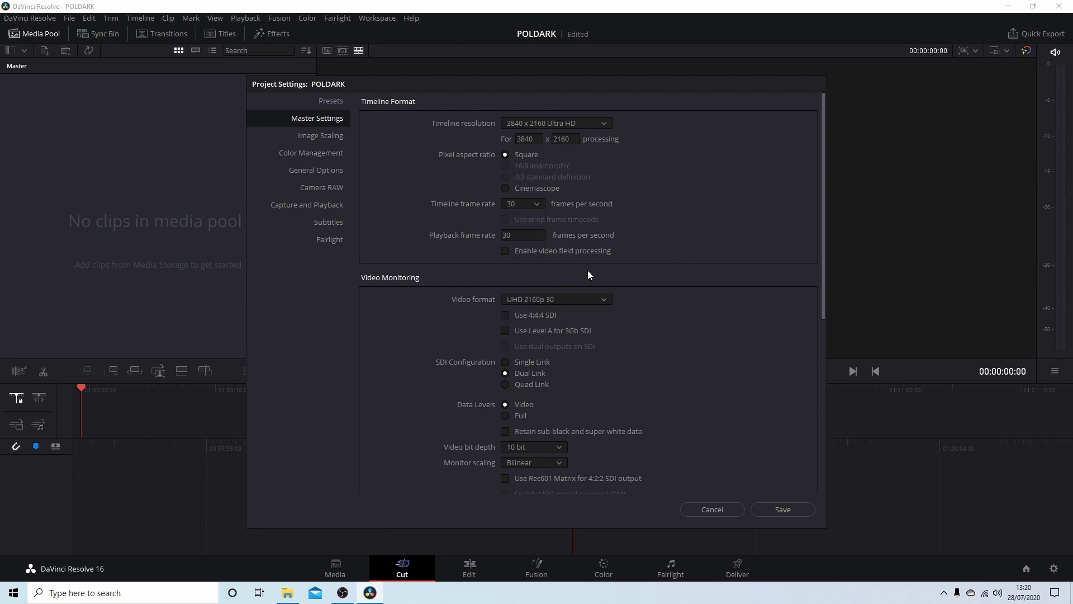
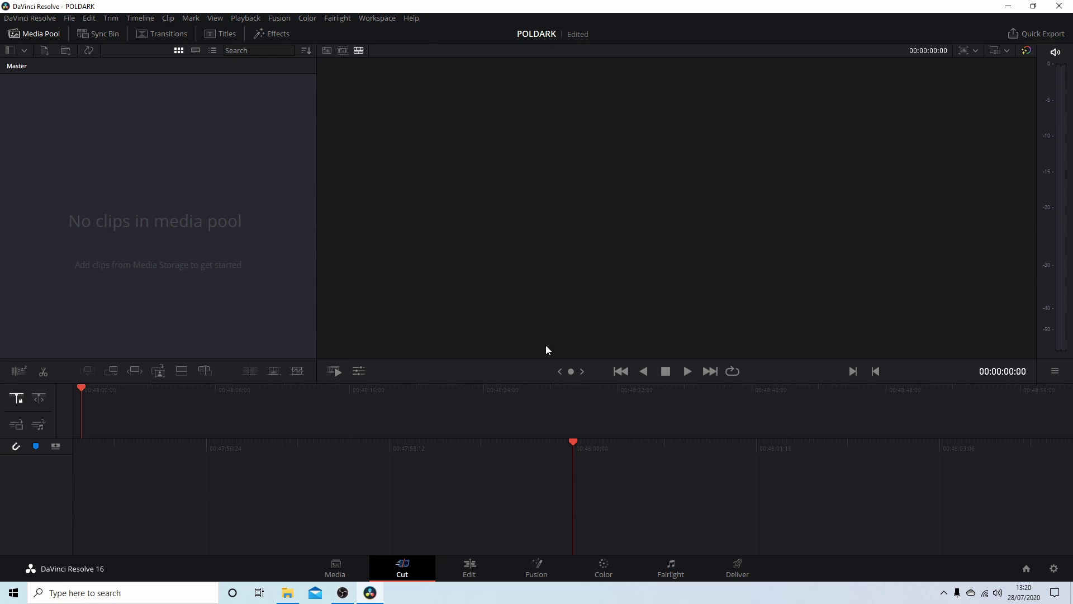
Open the user preferences for editing
{"action": "left_click", "coordinate": [34, 18]}
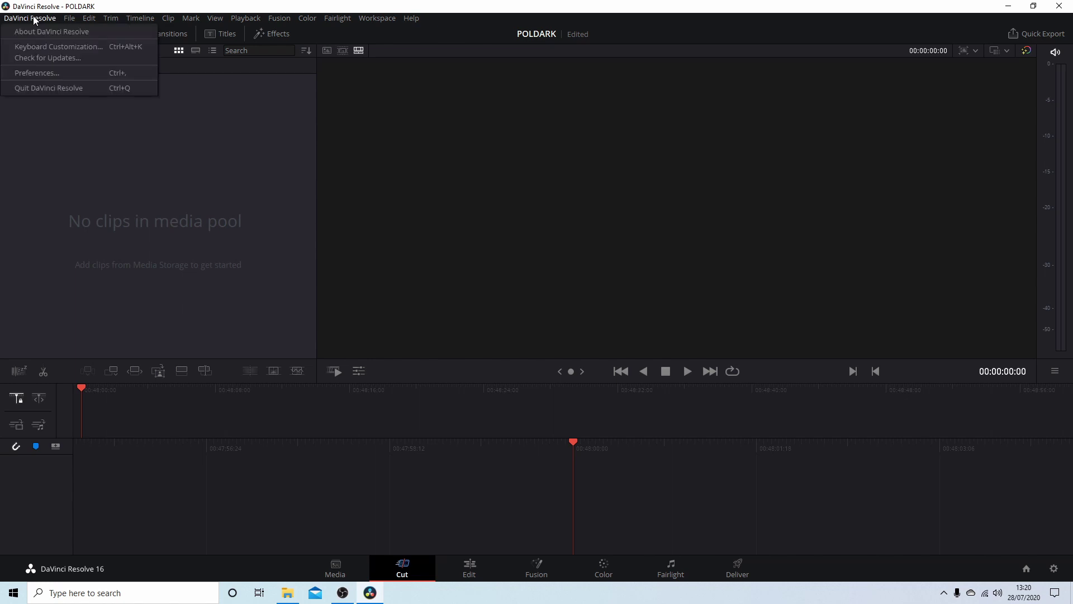
{"action": "left_click", "coordinate": [44, 73]}
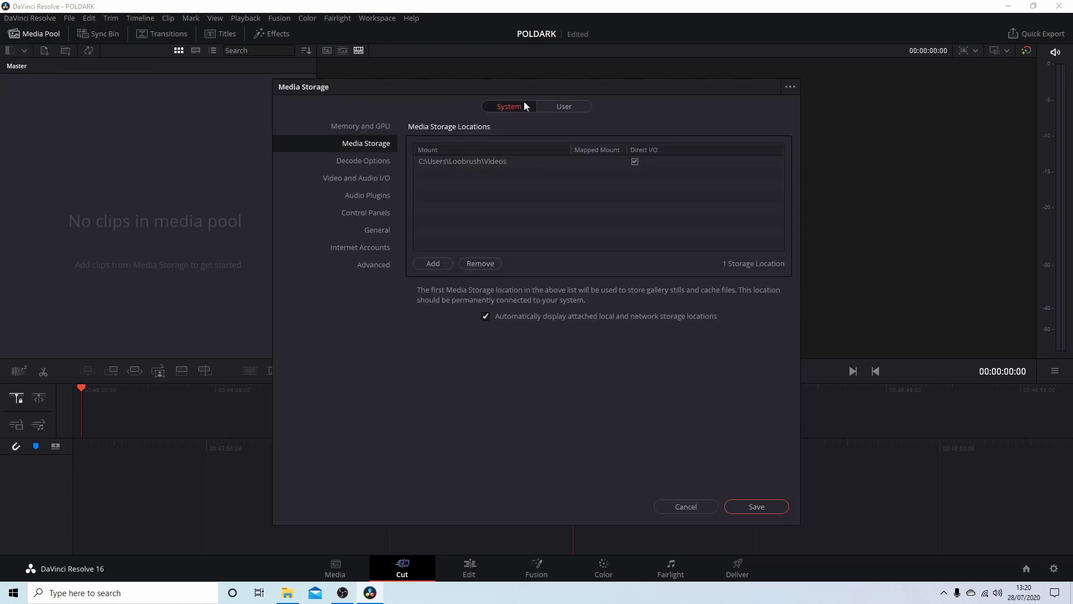
{"action": "left_click", "coordinate": [564, 106]}
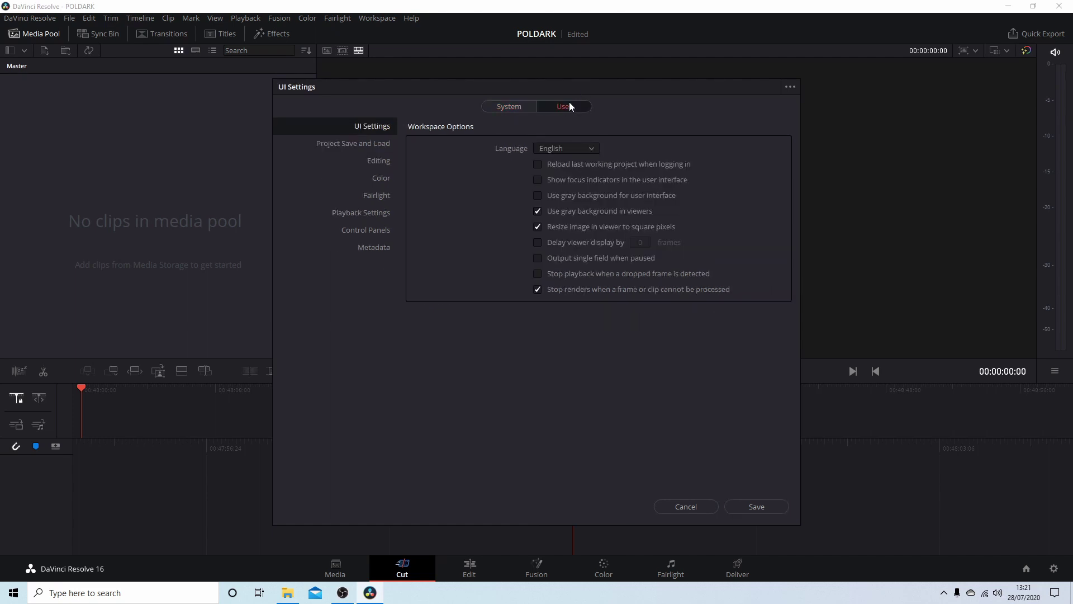
{"action": "left_click", "coordinate": [381, 161]}
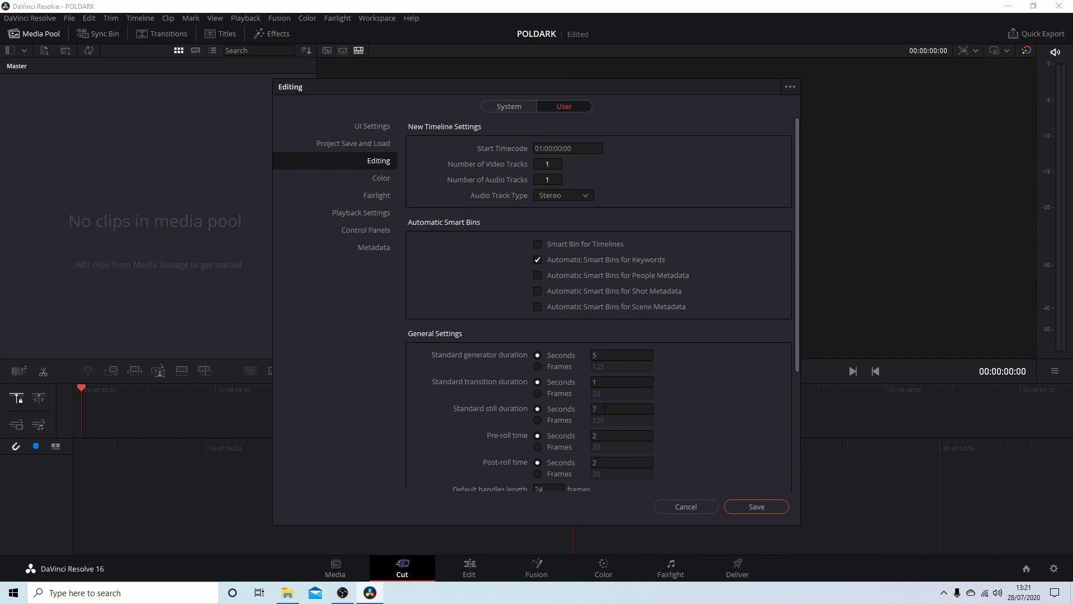
Set the standard still duration to 6 seconds
{"action": "left_click", "coordinate": [593, 408]}
{"action": "type", "text": "6"}
{"action": "key", "text": "Tab"}
Set the standard still duration to 7 seconds and save the preferences
{"action": "left_click", "coordinate": [604, 410]}
{"action": "key", "text": "BackSpace"}
{"action": "type", "text": "7"}
{"action": "left_click", "coordinate": [709, 401]}
{"action": "left_click", "coordinate": [596, 382]}
{"action": "left_click", "coordinate": [759, 509]}
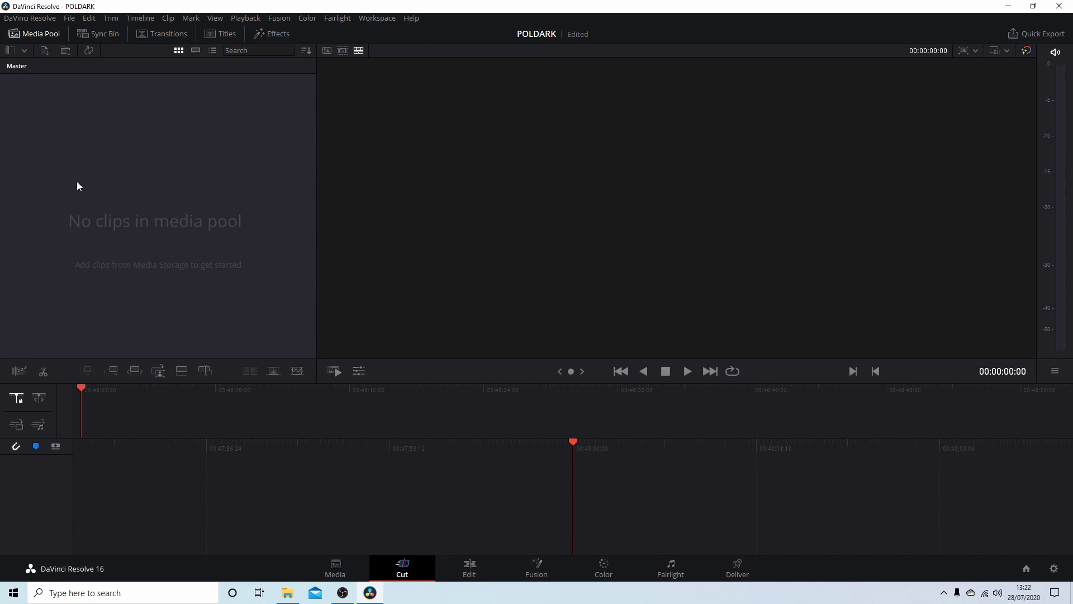
{"action": "right_click", "coordinate": [111, 154]}
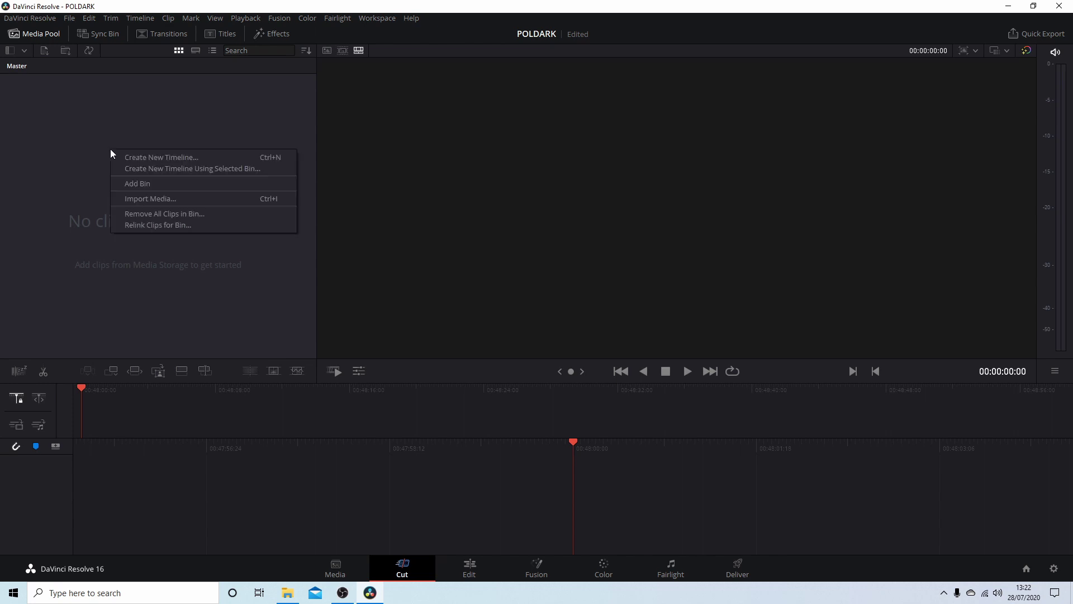
{"action": "left_click", "coordinate": [165, 198]}
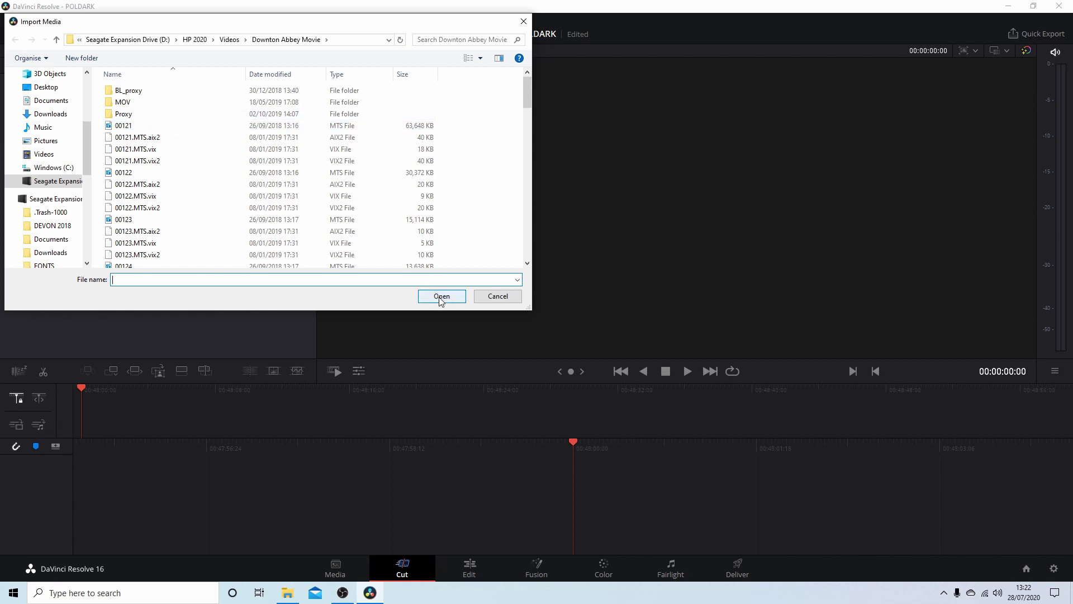
{"action": "left_click", "coordinate": [520, 23]}
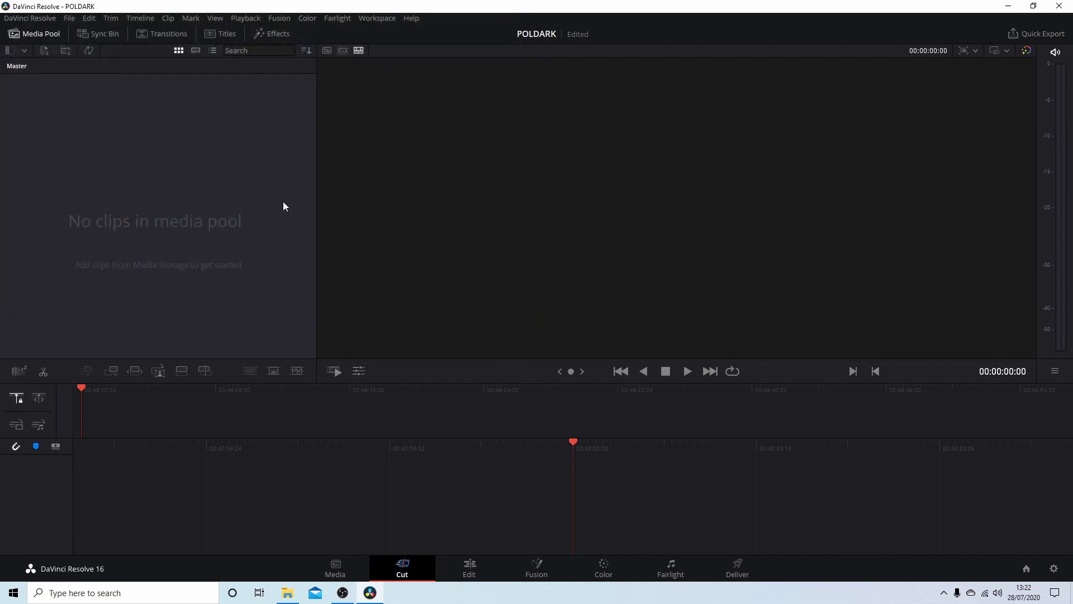
Add the six DSCN photos from New folder and the No_9_Esthers_Waltz track from Downloads to the media pool using File Explorer
{"action": "left_click", "coordinate": [288, 592]}
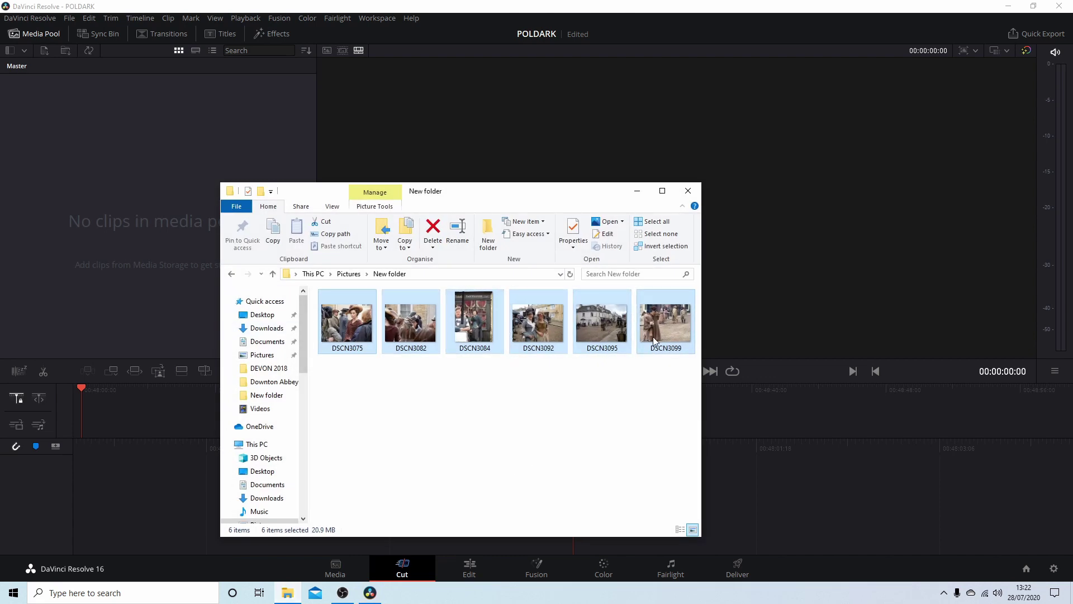
{"action": "left_click_drag", "start_coordinate": [457, 344], "coordinate": [55, 143]}
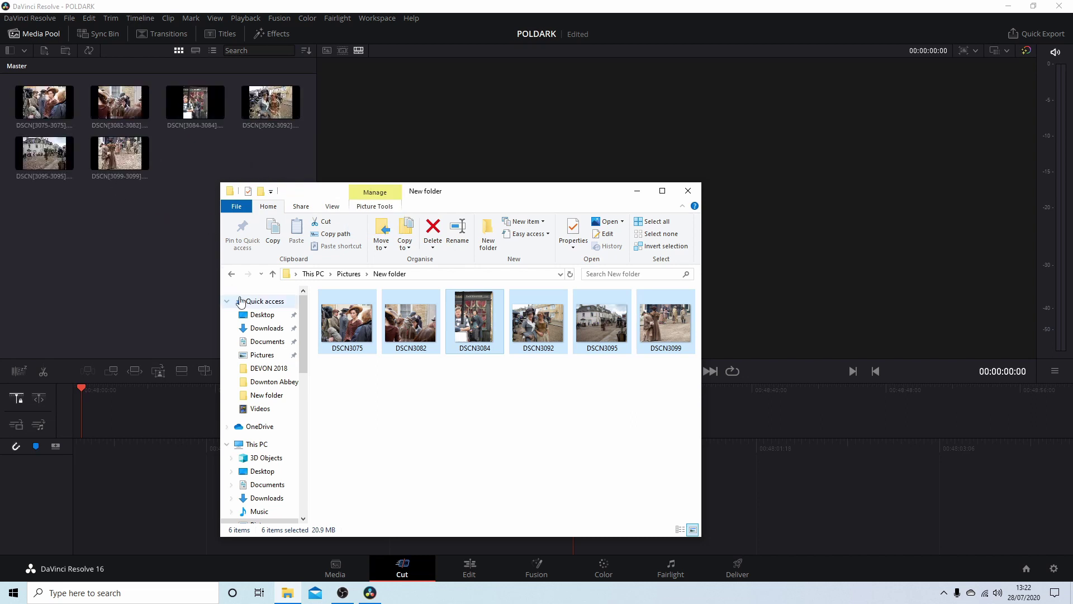
{"action": "left_click", "coordinate": [267, 328]}
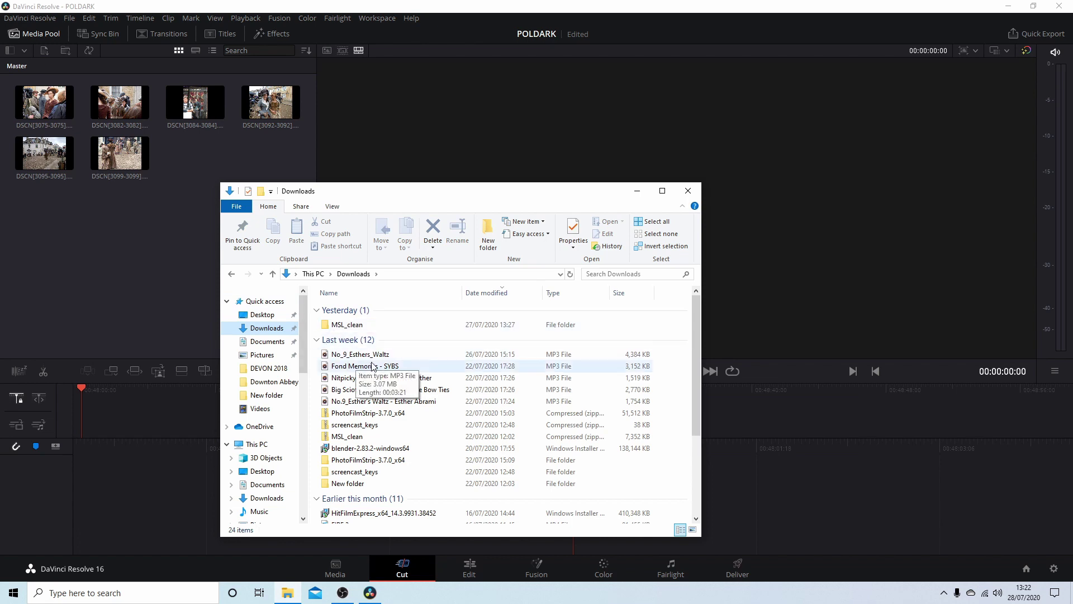
{"action": "left_click_drag", "start_coordinate": [360, 354], "coordinate": [134, 246]}
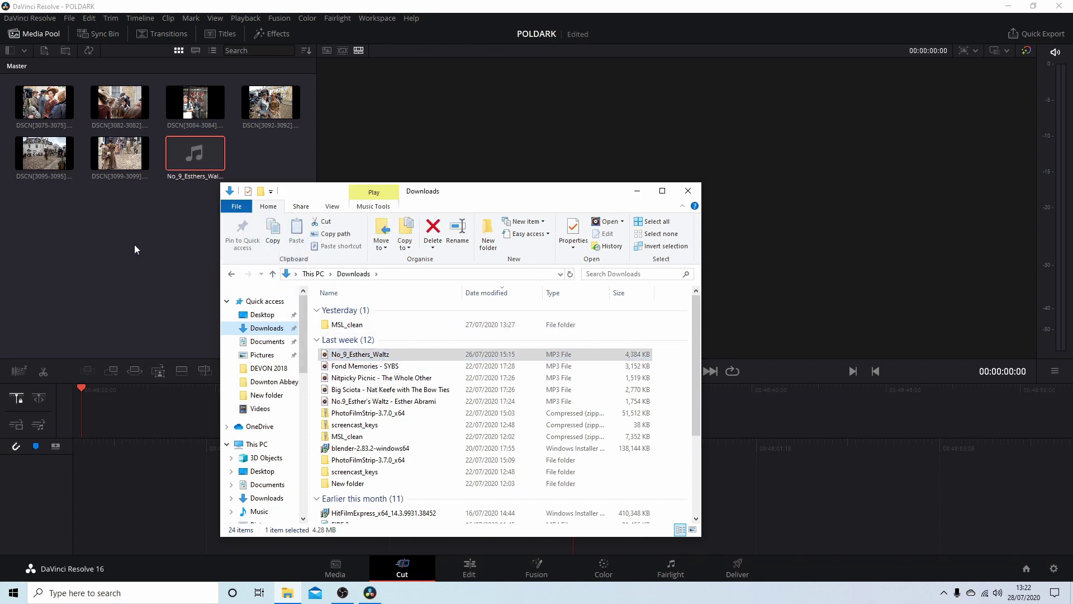
{"action": "left_click", "coordinate": [688, 191]}
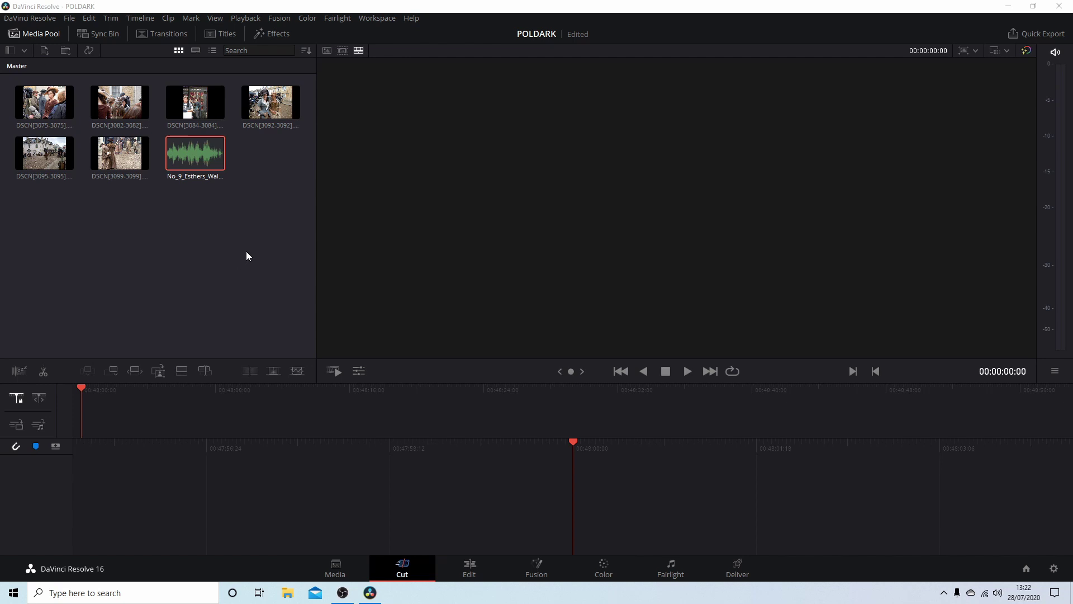
Switch to the Edit page and place the DSCN3075 photo at the very start of the Video 1 track
{"action": "left_click", "coordinate": [470, 567]}
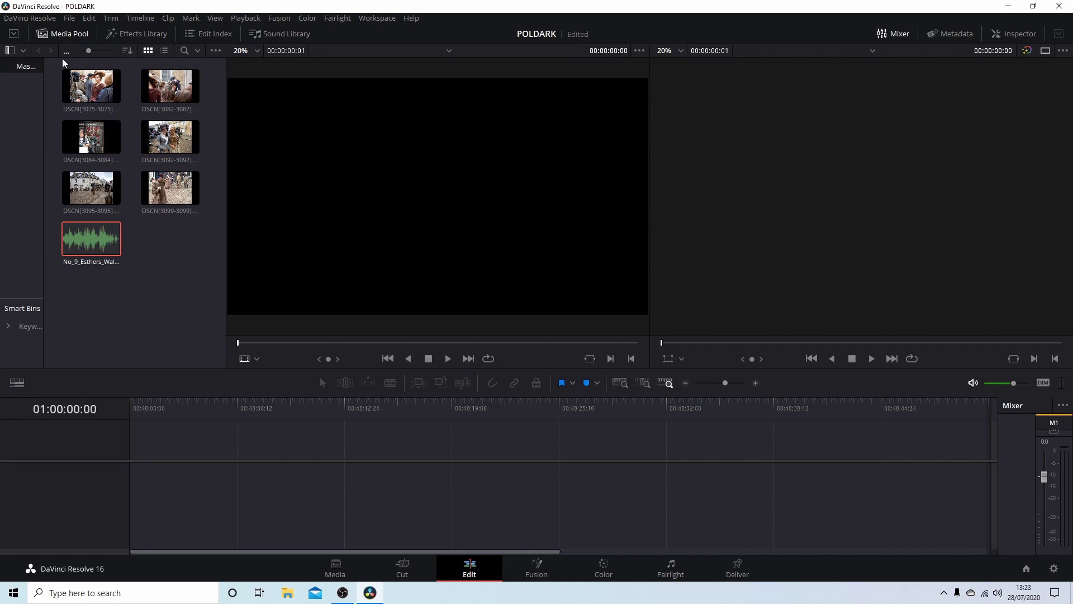
{"action": "left_click", "coordinate": [94, 84]}
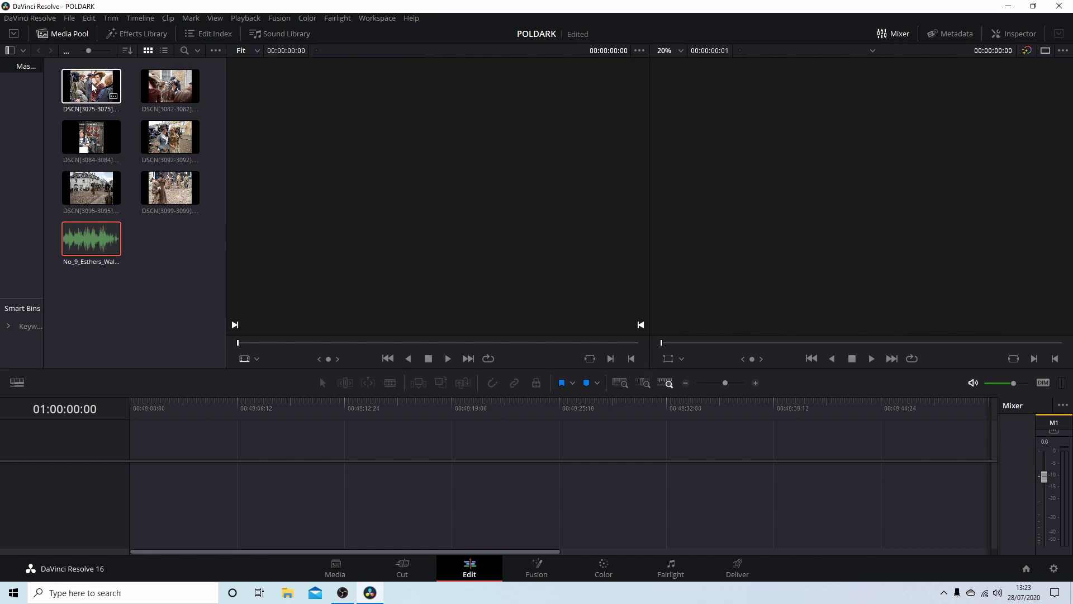
{"action": "left_click_drag", "start_coordinate": [92, 87], "coordinate": [173, 446]}
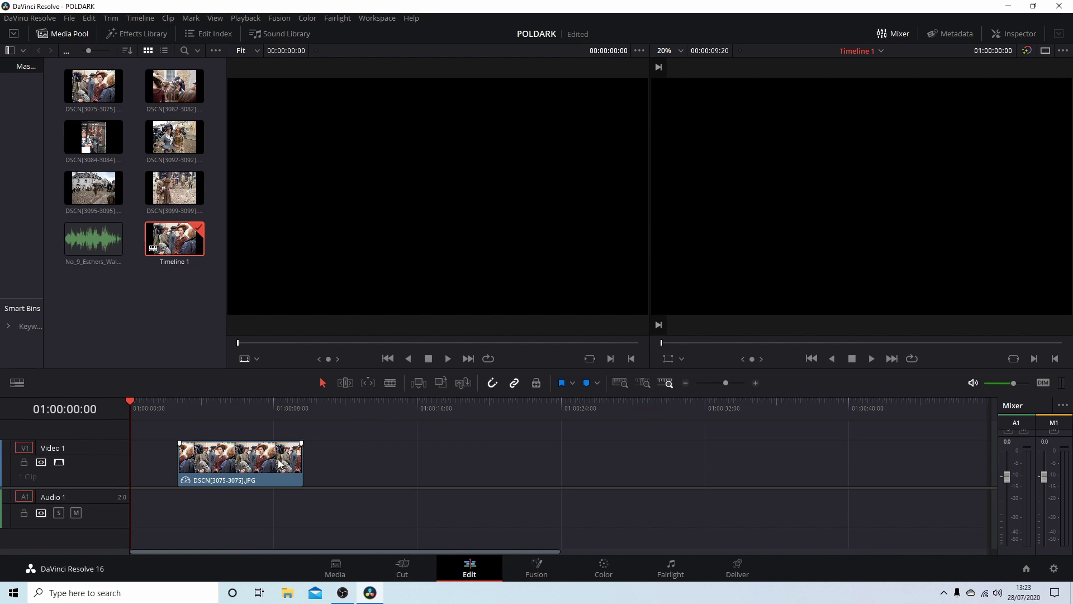
{"action": "left_click_drag", "start_coordinate": [278, 463], "coordinate": [229, 467]}
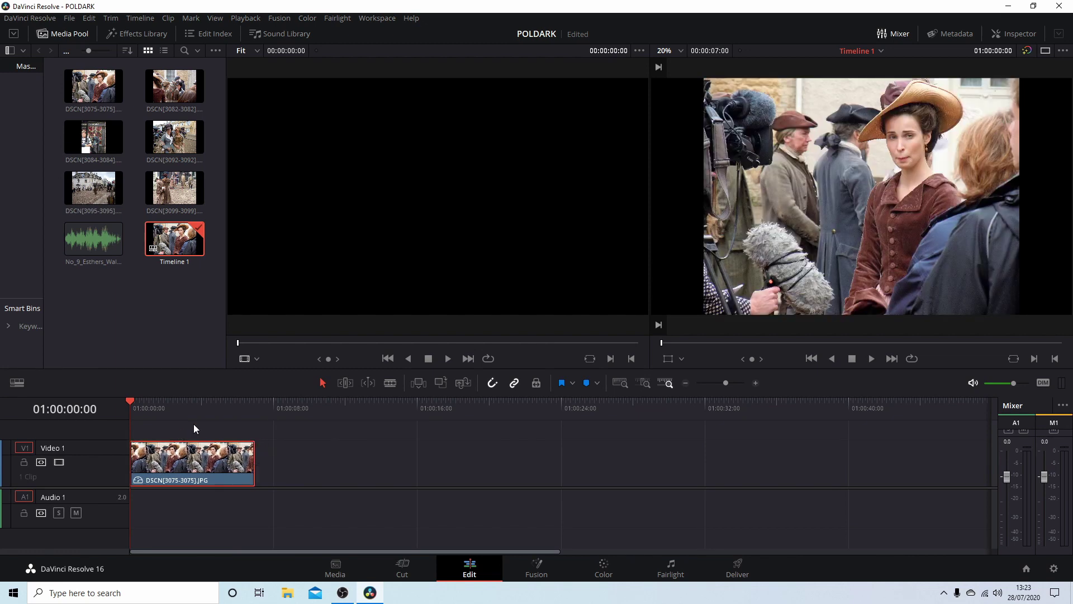
Keyframe the photo clip's Transform settings at its first frame and set its zoom to 1.330 on X and Y
{"action": "mouse_move", "coordinate": [158, 470]}
{"action": "left_click", "coordinate": [1018, 34]}
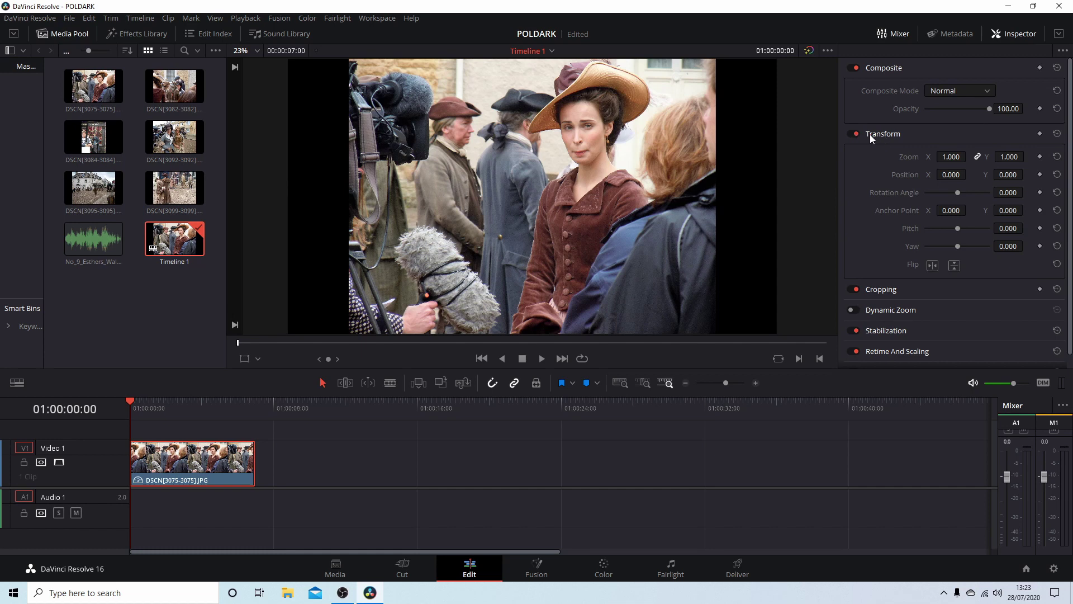
{"action": "left_click", "coordinate": [853, 134]}
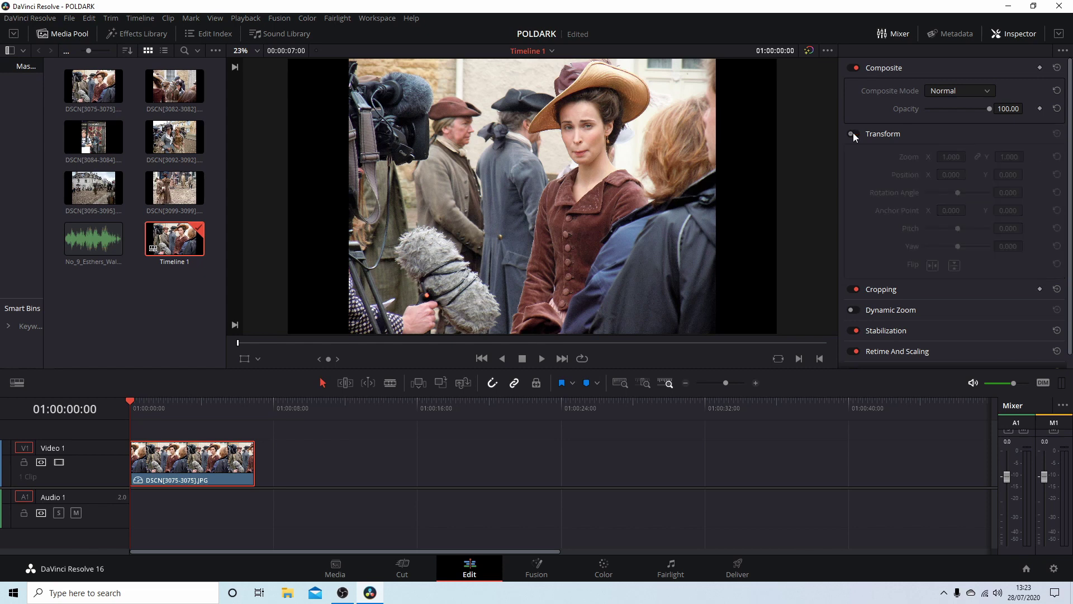
{"action": "left_click", "coordinate": [857, 134]}
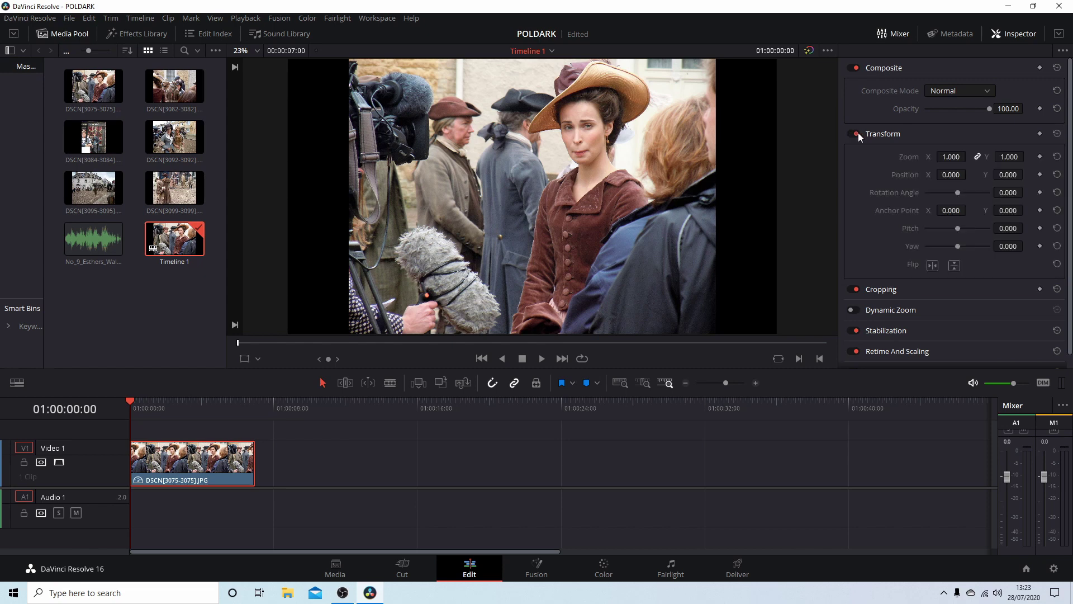
{"action": "left_click", "coordinate": [1039, 134]}
{"action": "left_click_drag", "start_coordinate": [950, 156], "coordinate": [972, 156]}
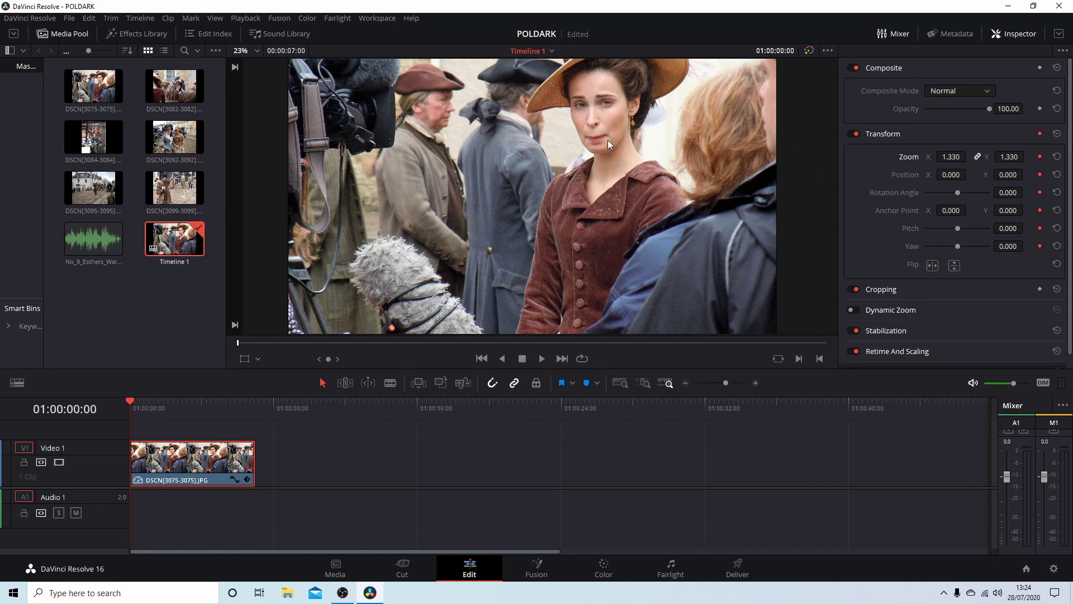
Set the first photo clip's starting Position Y to -357 and check the framing at both ends of the clip
{"action": "left_click_drag", "start_coordinate": [1009, 174], "coordinate": [969, 175]}
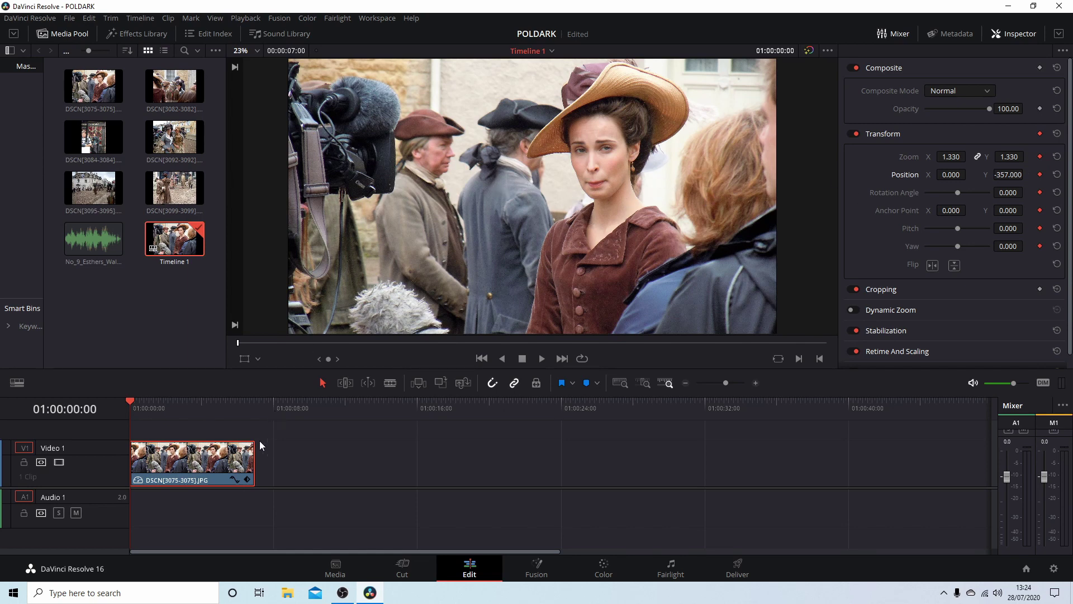
{"action": "left_click", "coordinate": [253, 400]}
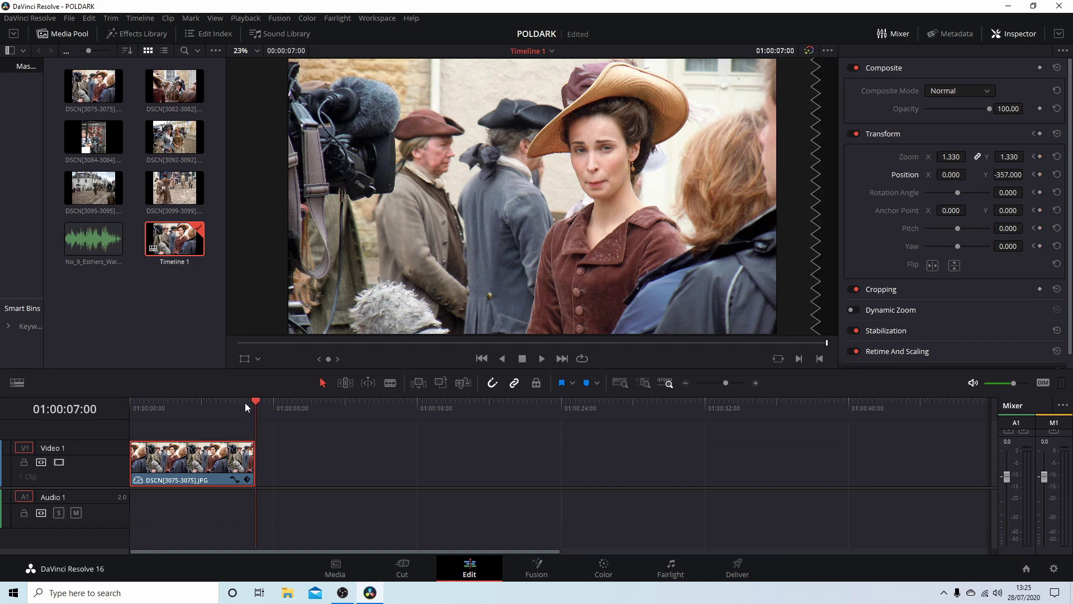
{"action": "left_click", "coordinate": [133, 401]}
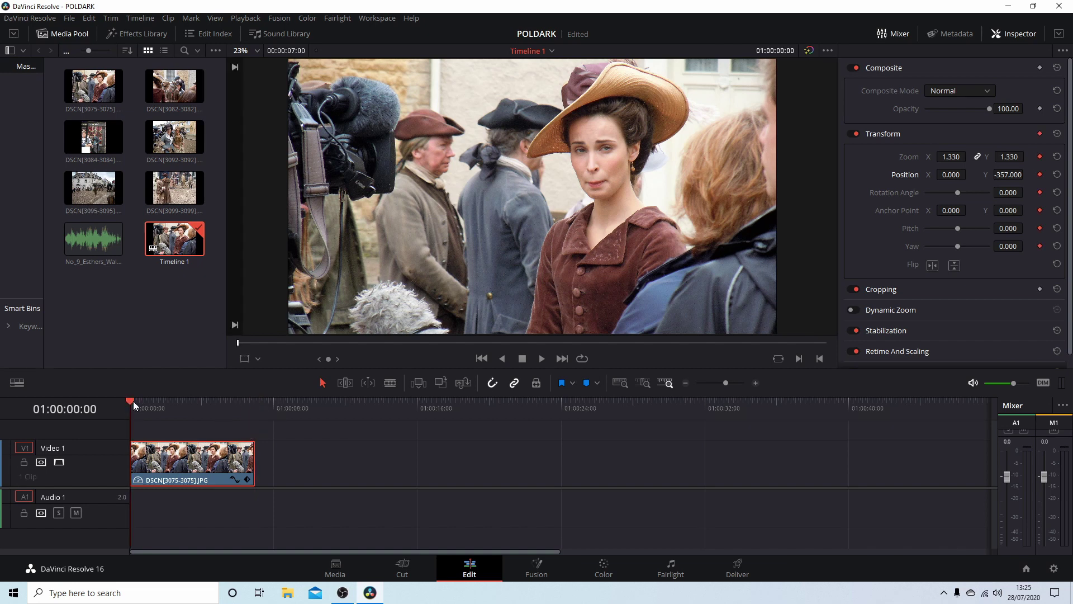
Keyframe the first photo's end at 01:00:07:00 with Zoom 1.540, Position X -294 and Position Y -573, and play the move from the start
{"action": "left_click", "coordinate": [257, 399]}
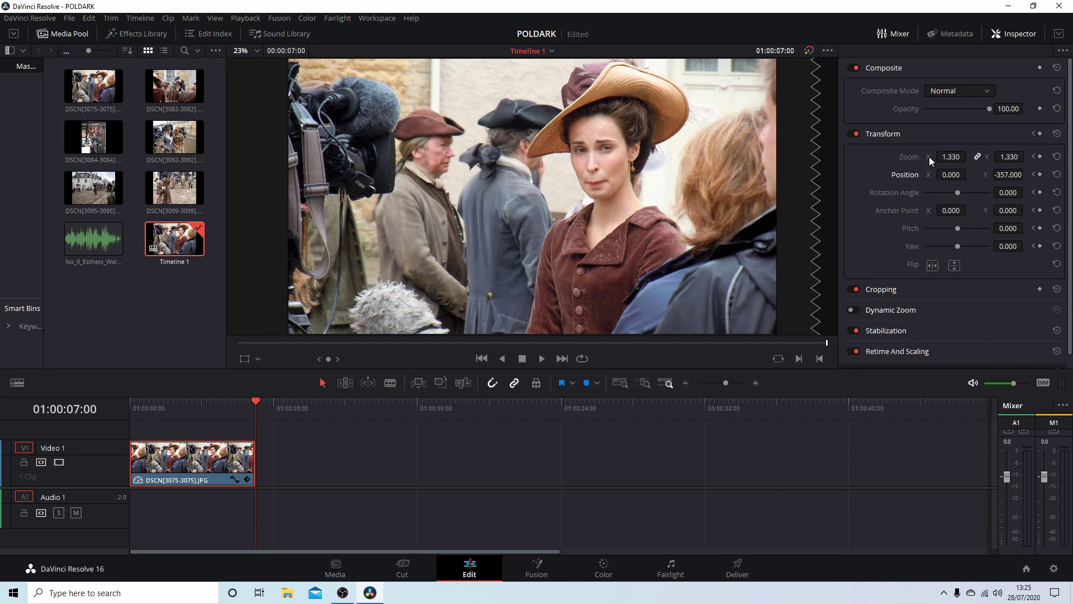
{"action": "double_click", "coordinate": [948, 157]}
{"action": "type", "text": "1.4"}
{"action": "key", "text": "Return"}
{"action": "mouse_move", "coordinate": [950, 157]}
{"action": "left_mouse_down"}
{"action": "mouse_move", "coordinate": [984, 156]}
{"action": "mouse_move", "coordinate": [972, 157]}
{"action": "left_mouse_up"}
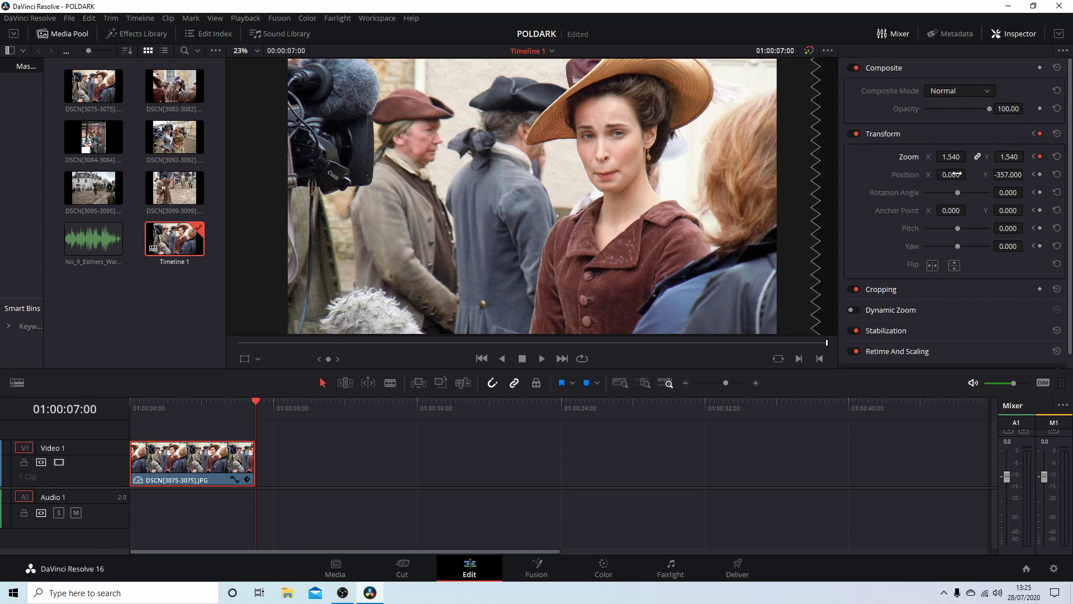
{"action": "left_click_drag", "start_coordinate": [951, 174], "coordinate": [896, 175]}
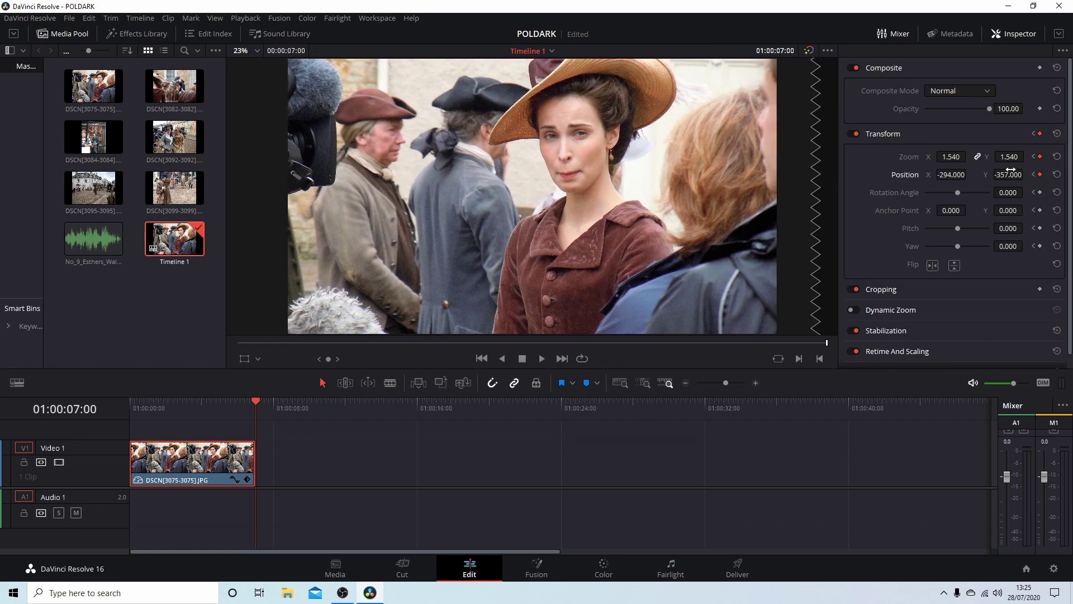
{"action": "left_click_drag", "start_coordinate": [1011, 174], "coordinate": [1026, 173]}
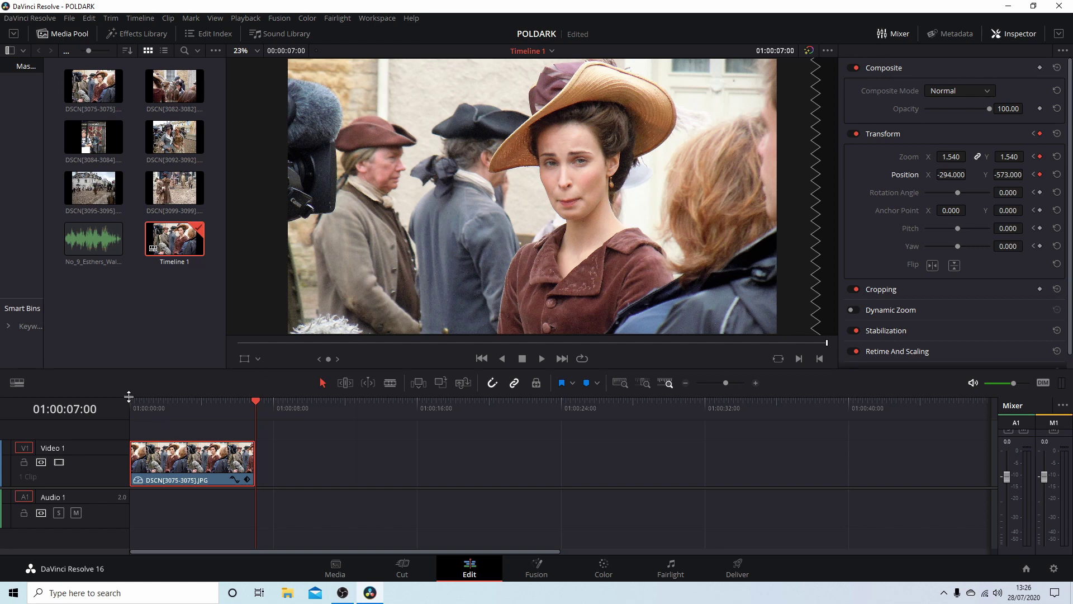
{"action": "key", "text": "Home"}
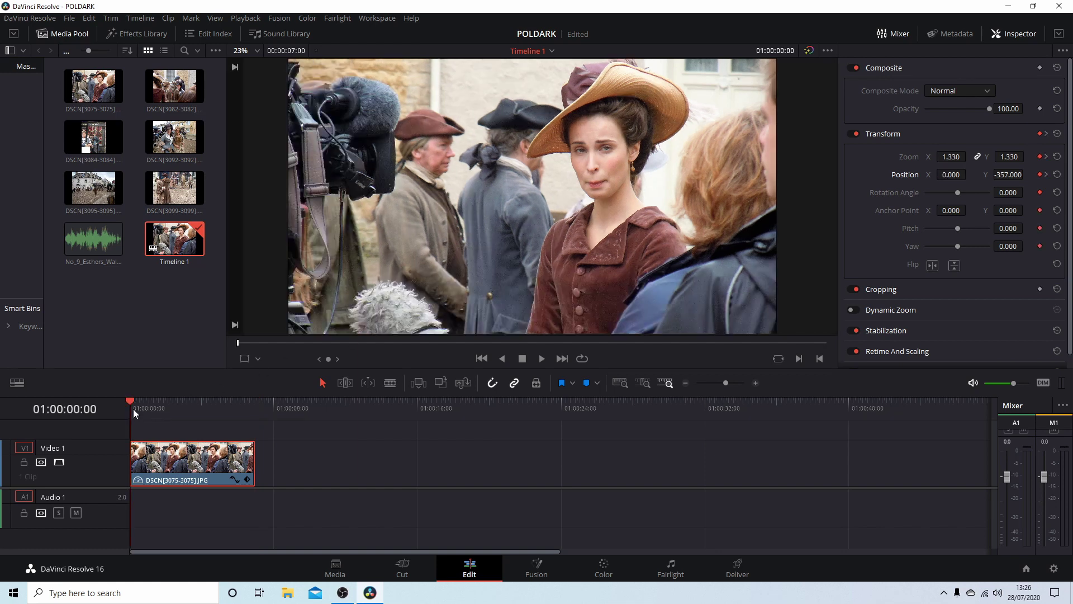
{"action": "left_click", "coordinate": [542, 358]}
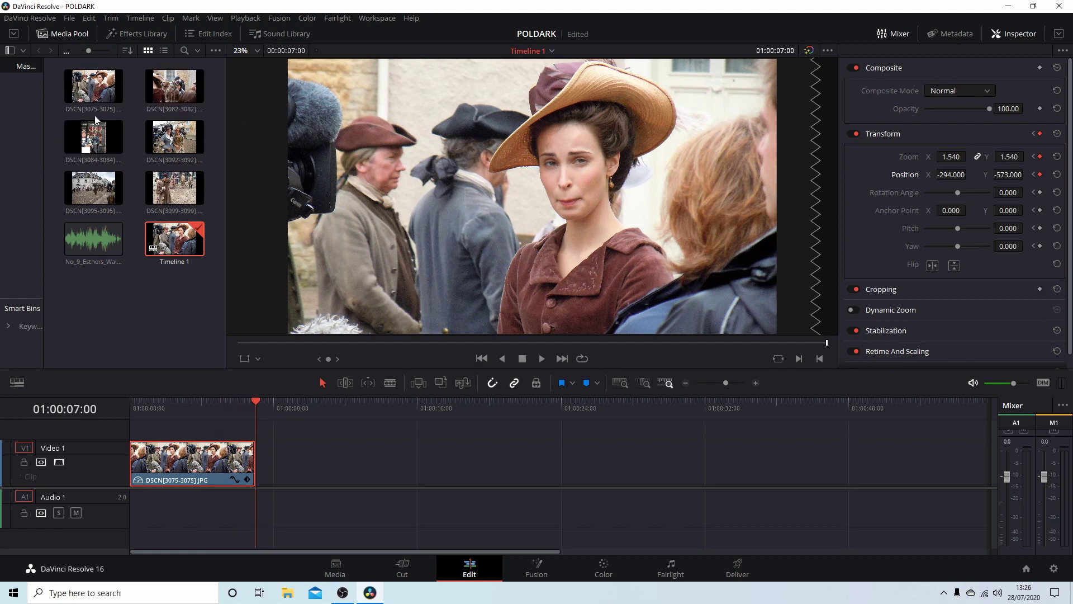
Place the DSCN3092 photo on the Video 1 track directly after the DSCN3075 clip
{"action": "double_click", "coordinate": [167, 143]}
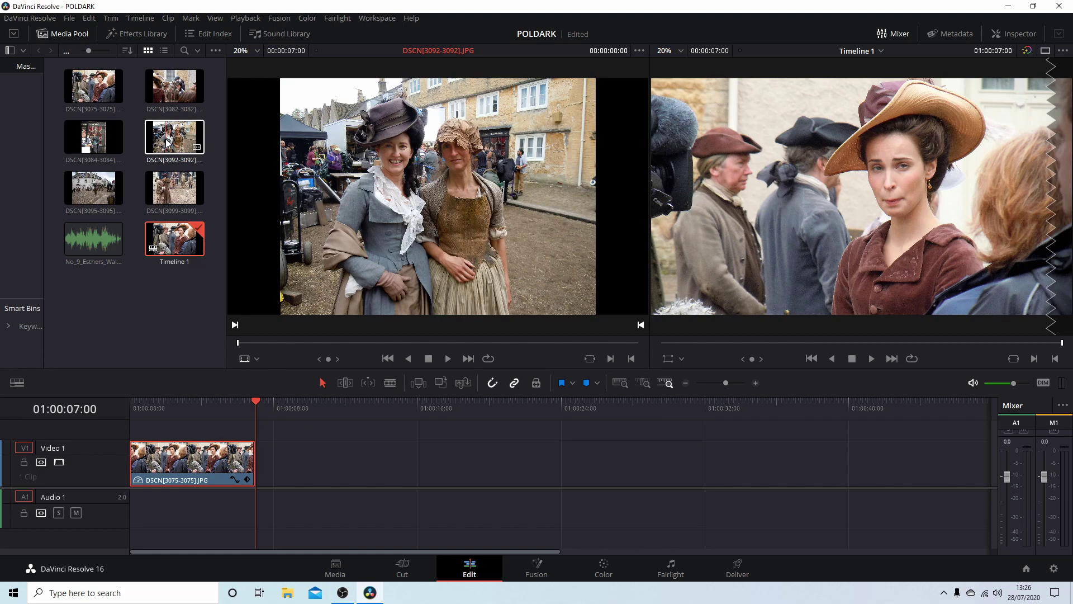
{"action": "left_click_drag", "start_coordinate": [167, 143], "coordinate": [329, 460]}
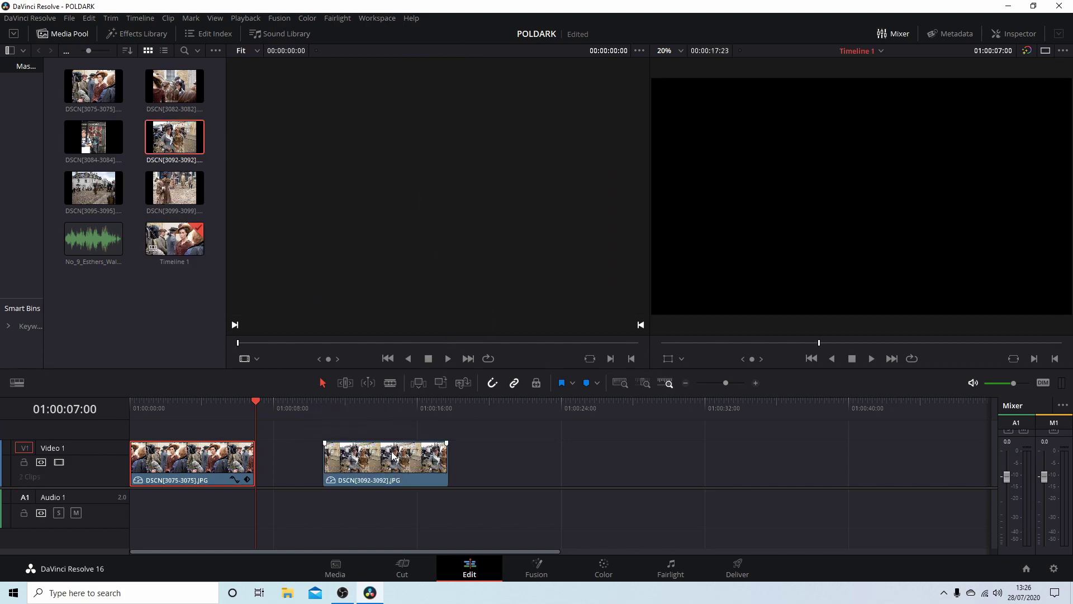
{"action": "left_click_drag", "start_coordinate": [398, 460], "coordinate": [330, 464]}
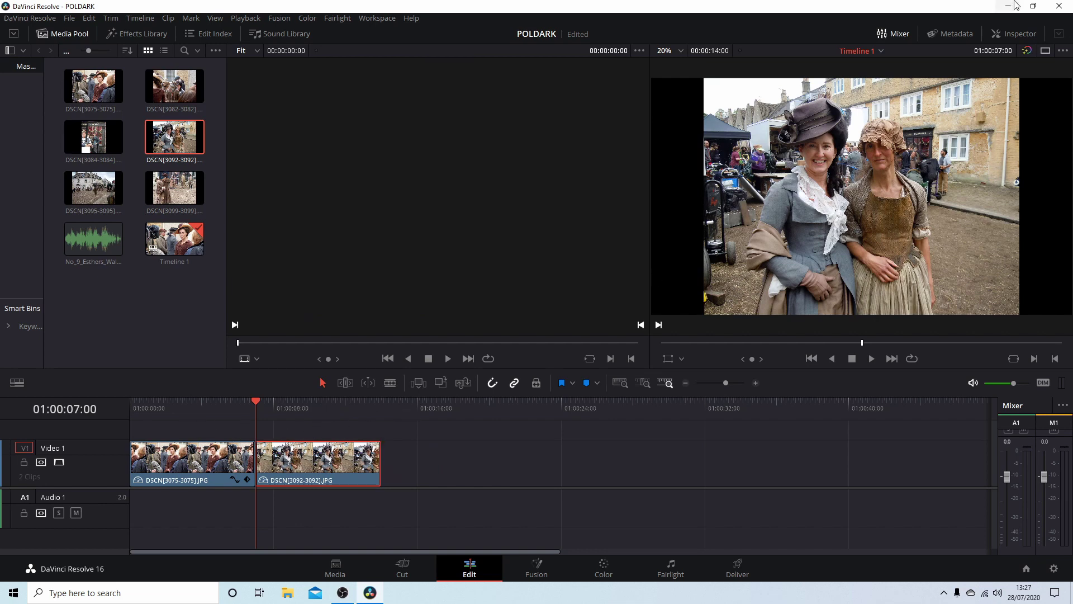
Keyframe the DSCN3092 clip's Transform settings at its first frame with Zoom 1.690, Position X 239 and Position Y -730
{"action": "left_click", "coordinate": [995, 34]}
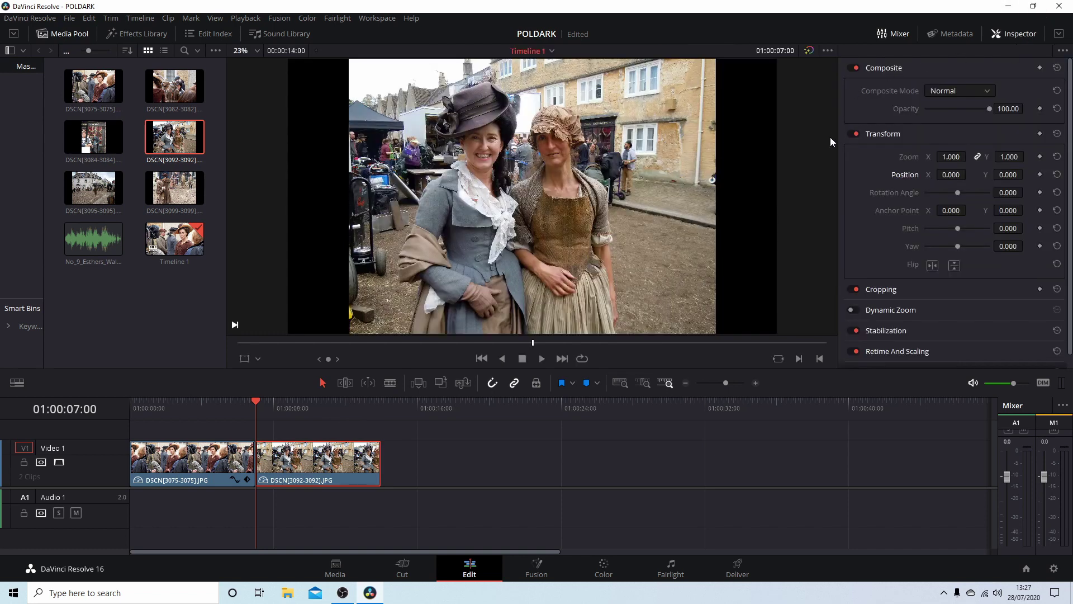
{"action": "left_click", "coordinate": [1040, 133]}
{"action": "left_click_drag", "start_coordinate": [951, 157], "coordinate": [911, 180]}
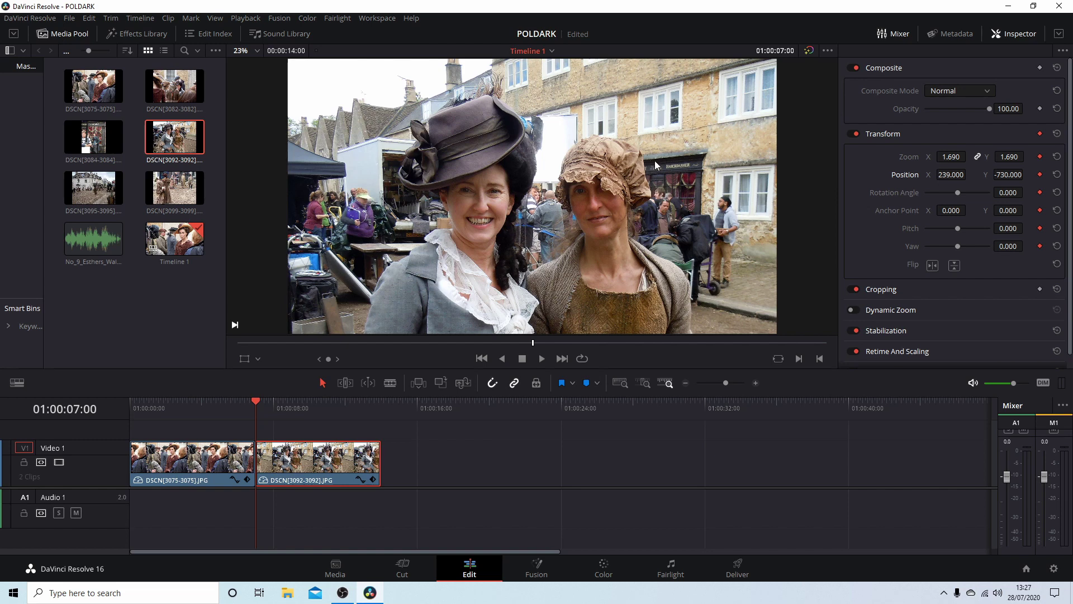
Keyframe the DSCN3092 clip's end at 01:00:14:00 with Zoom 1.350, Position X 0 and Position Y -375, and play the clip back
{"action": "left_click", "coordinate": [380, 404]}
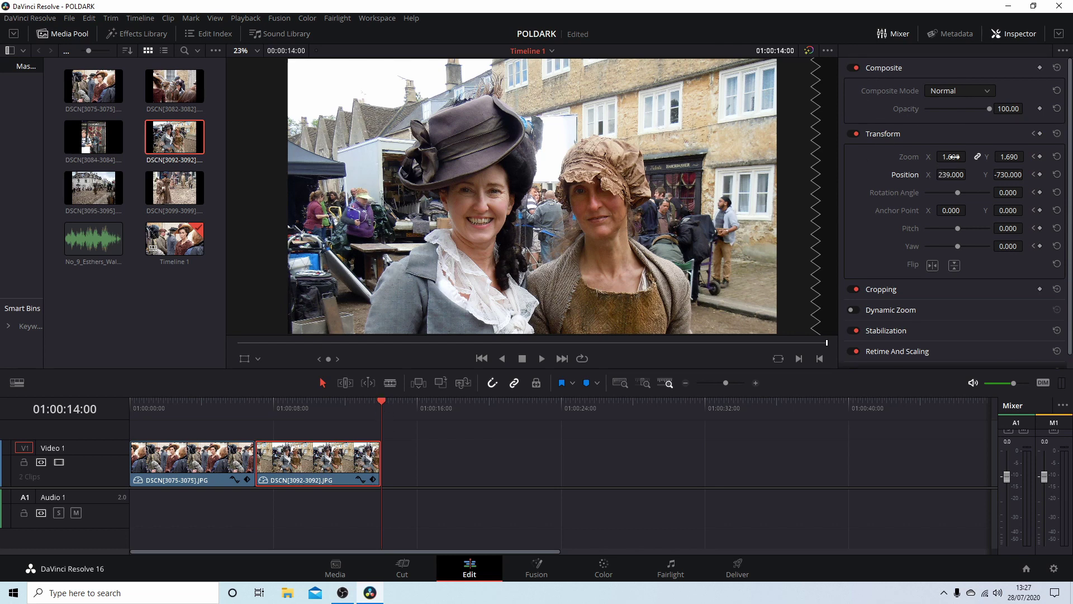
{"action": "left_click_drag", "start_coordinate": [951, 156], "coordinate": [935, 156]}
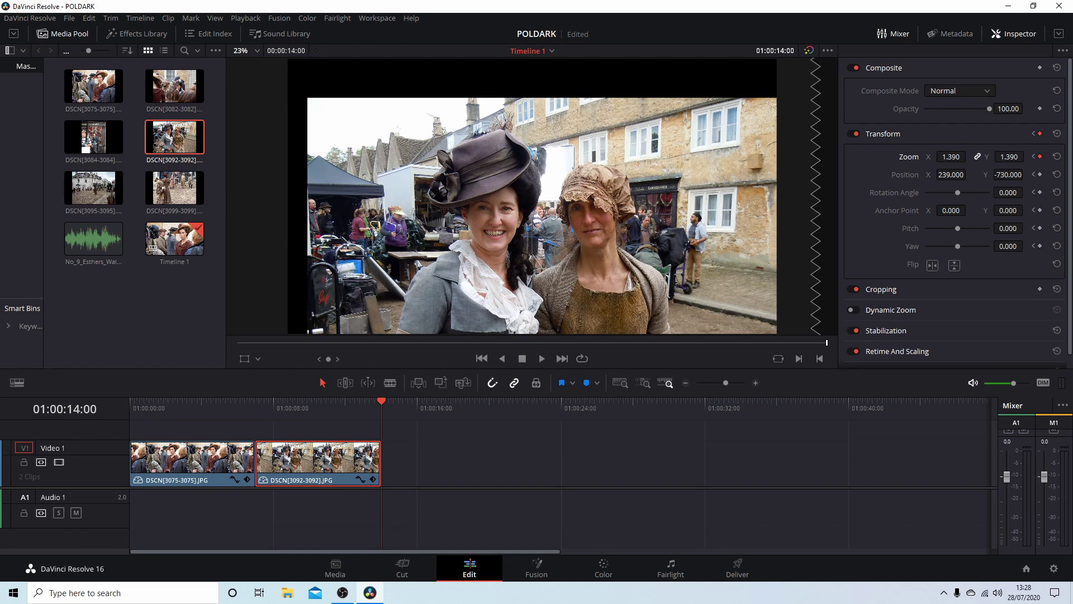
{"action": "left_click", "coordinate": [952, 174]}
{"action": "type", "text": "0"}
{"action": "key", "text": "Return"}
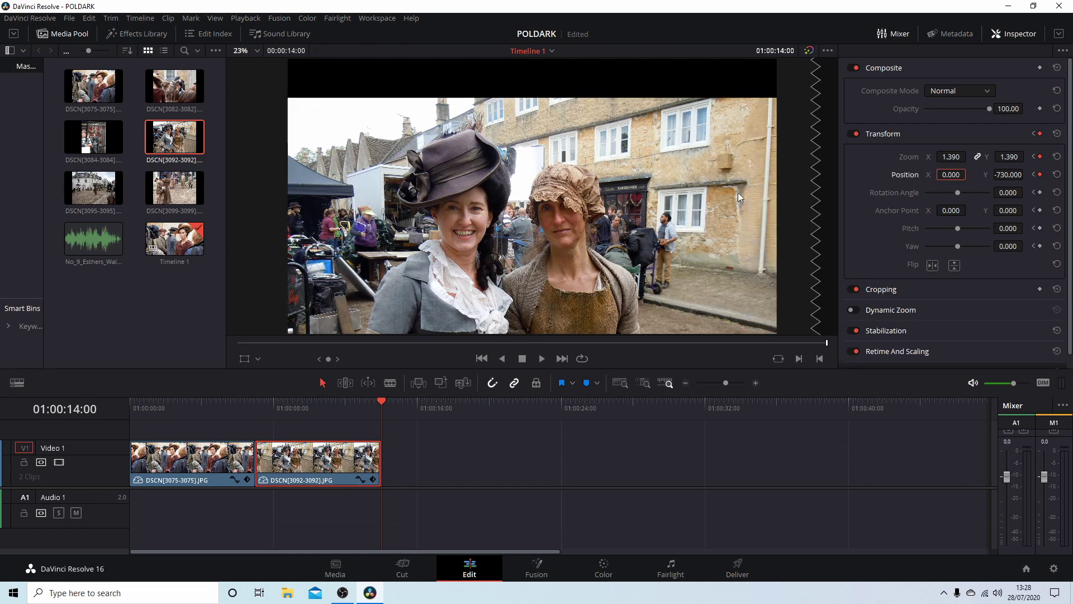
{"action": "left_click_drag", "start_coordinate": [949, 157], "coordinate": [969, 156]}
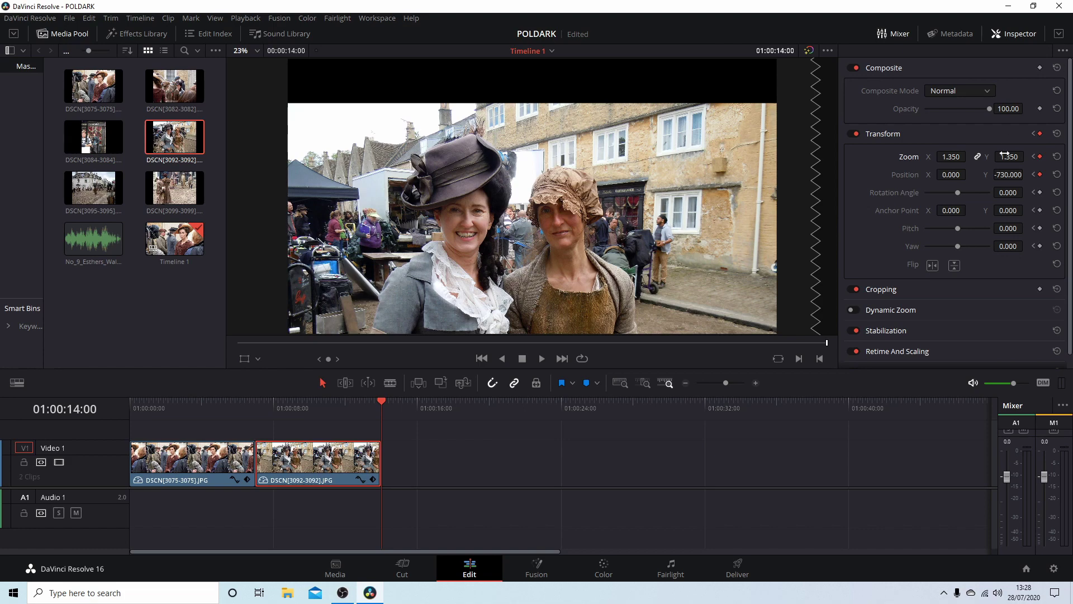
{"action": "left_click_drag", "start_coordinate": [1008, 174], "coordinate": [1026, 174]}
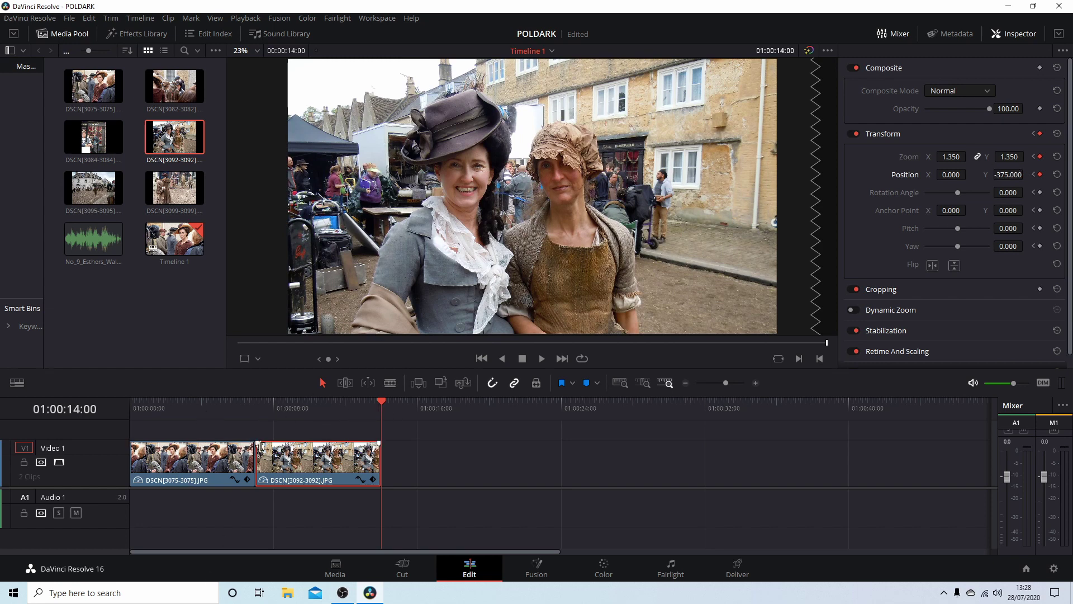
{"action": "left_click", "coordinate": [256, 404]}
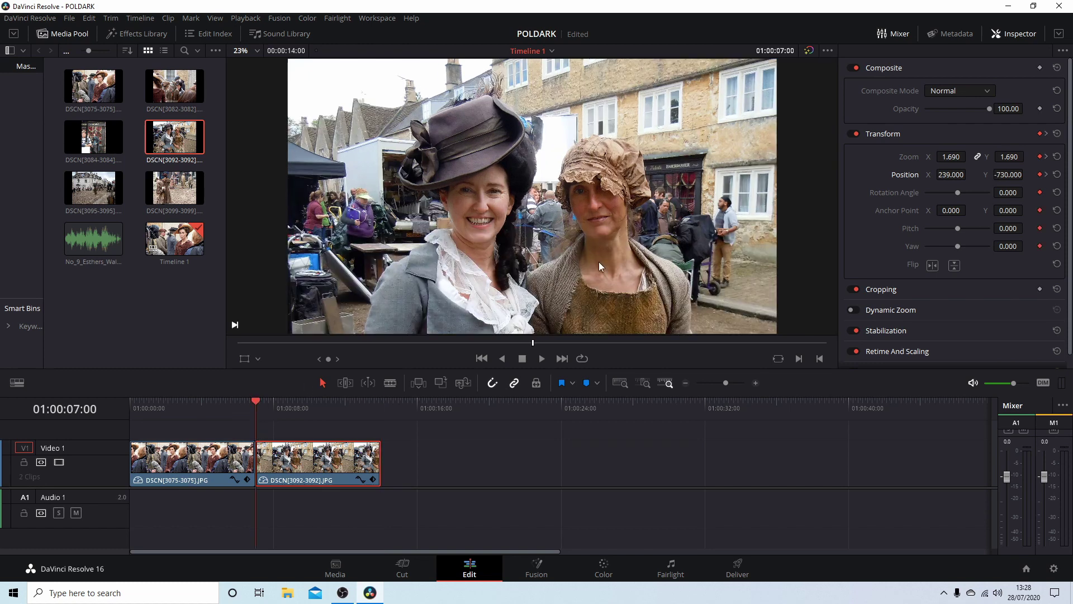
{"action": "left_click", "coordinate": [540, 361]}
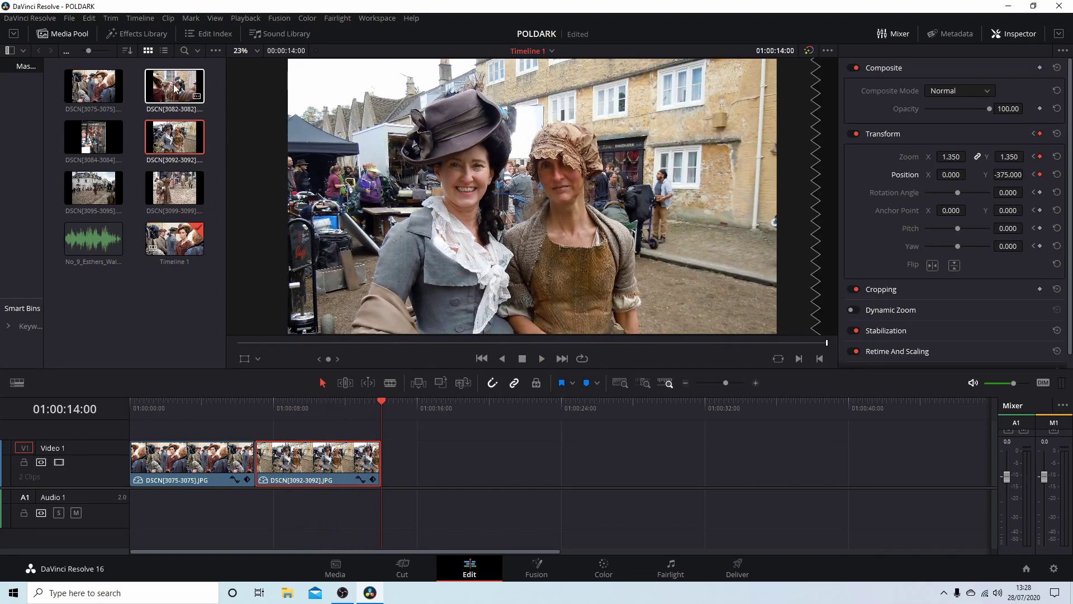
Place the DSCN3095 photo on the Video 1 track directly after the DSCN3092 clip
{"action": "double_click", "coordinate": [100, 192]}
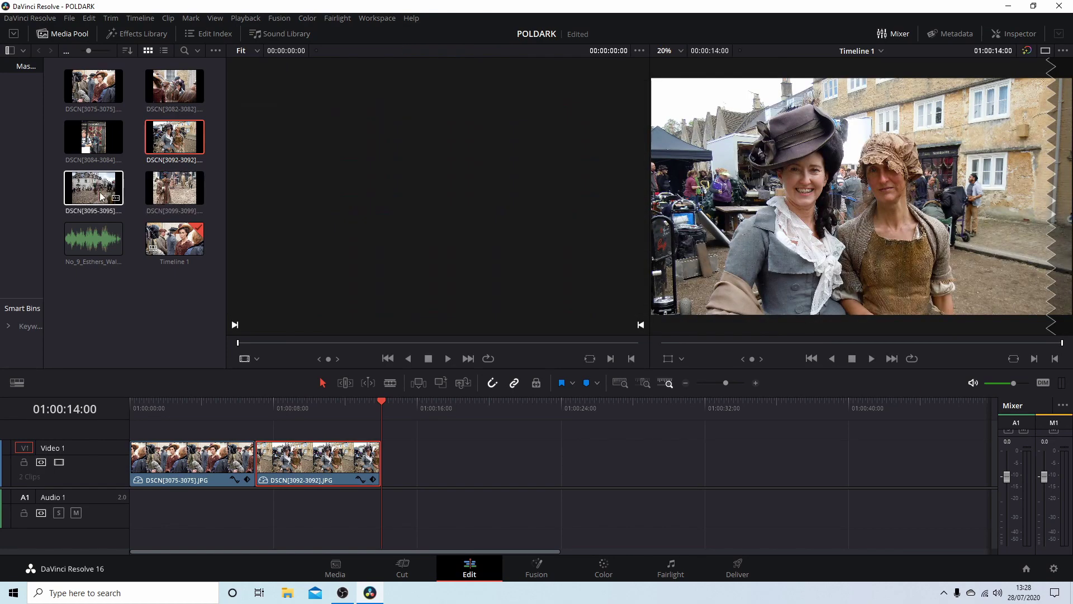
{"action": "left_click", "coordinate": [84, 193]}
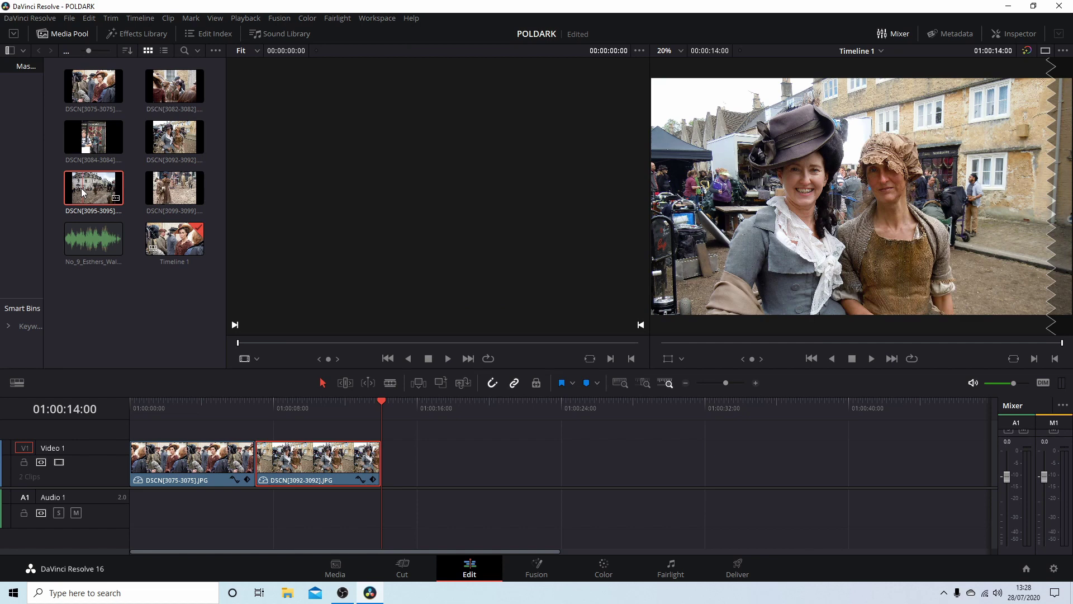
{"action": "left_click_drag", "start_coordinate": [84, 192], "coordinate": [438, 464]}
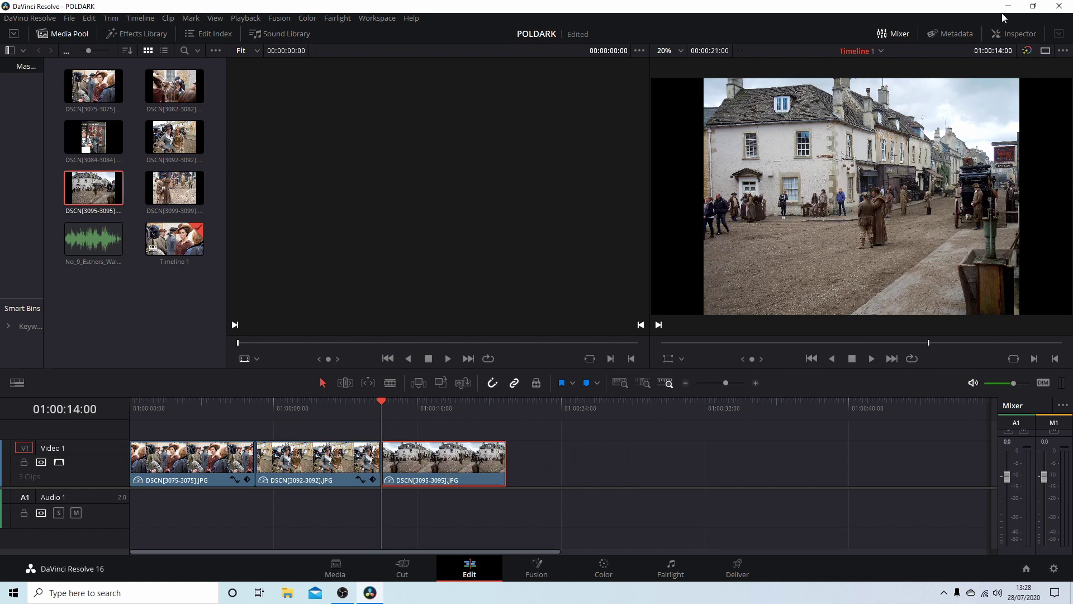
Keyframe the DSCN3095 clip's Transform settings at its first frame with Zoom 1.350 and Position Y 38
{"action": "left_click", "coordinate": [1015, 32]}
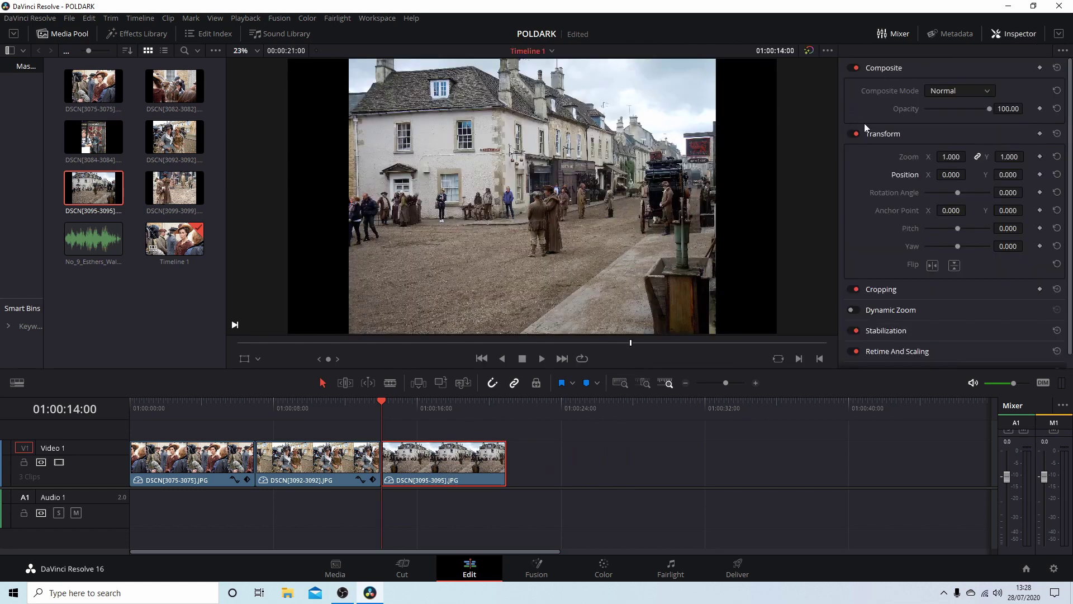
{"action": "left_click", "coordinate": [1040, 133]}
{"action": "left_click_drag", "start_coordinate": [950, 156], "coordinate": [1026, 175]}
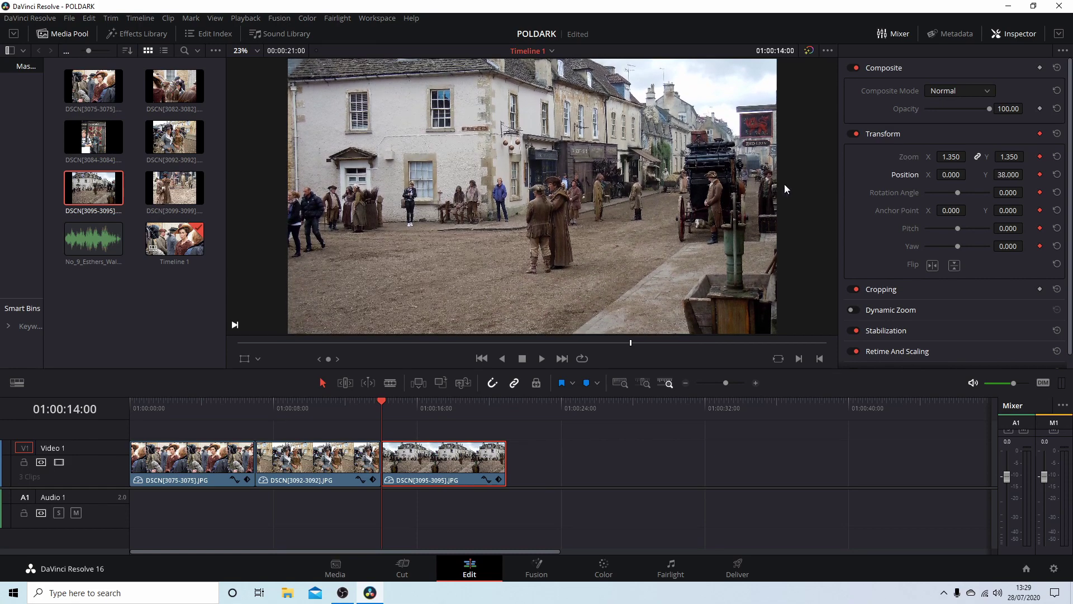
Keyframe the DSCN3095 clip's end at 01:00:21:00 with Zoom 2.630, Position X -1861 and Position Y 51, and play the clip back
{"action": "left_click", "coordinate": [505, 408]}
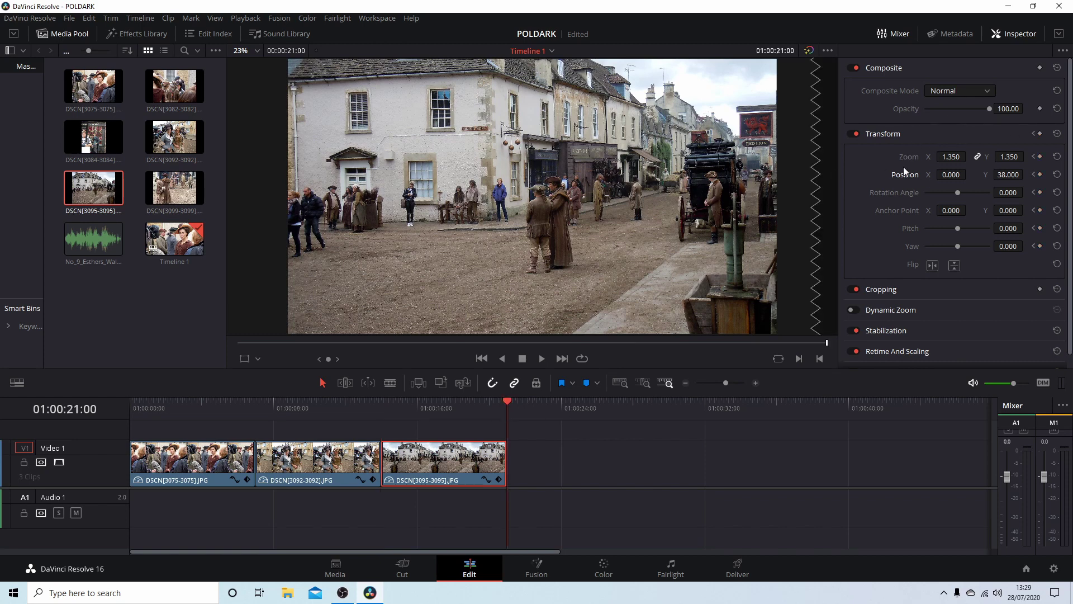
{"action": "left_click_drag", "start_coordinate": [946, 157], "coordinate": [1026, 174]}
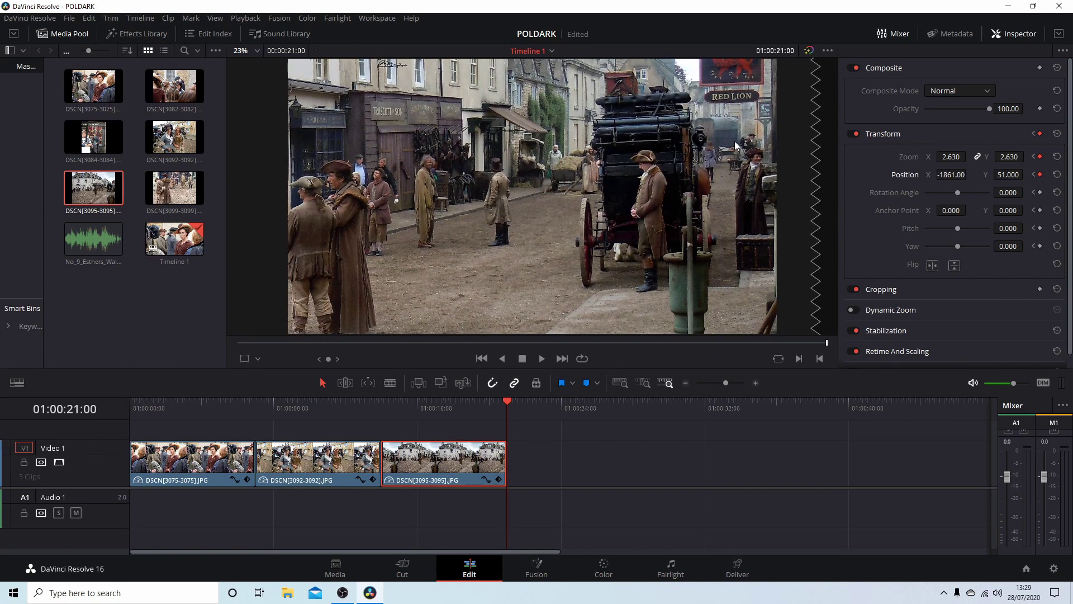
{"action": "left_click", "coordinate": [381, 402]}
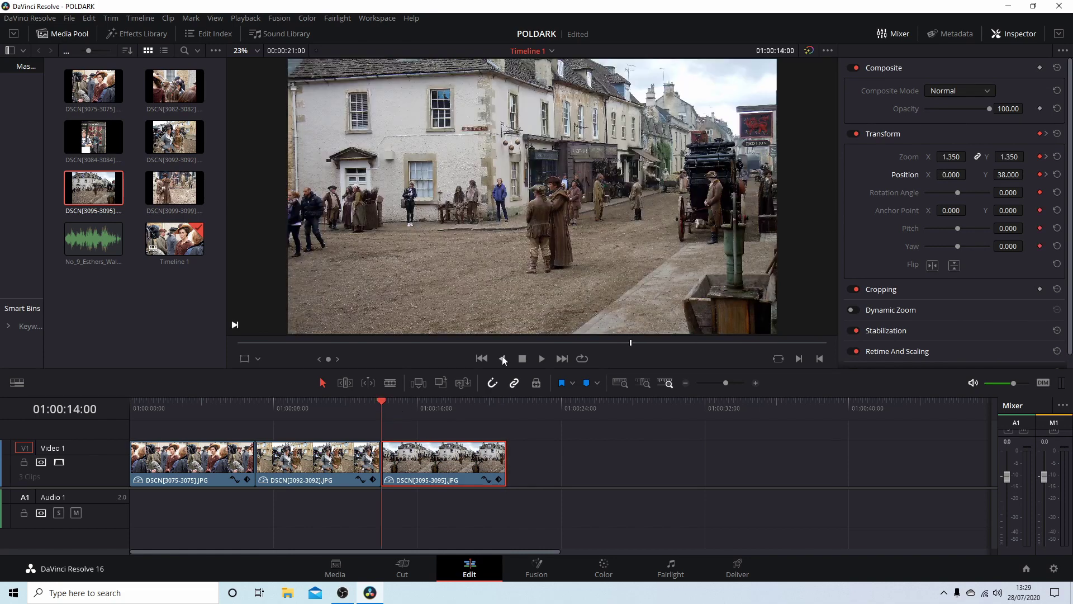
{"action": "left_click", "coordinate": [542, 359]}
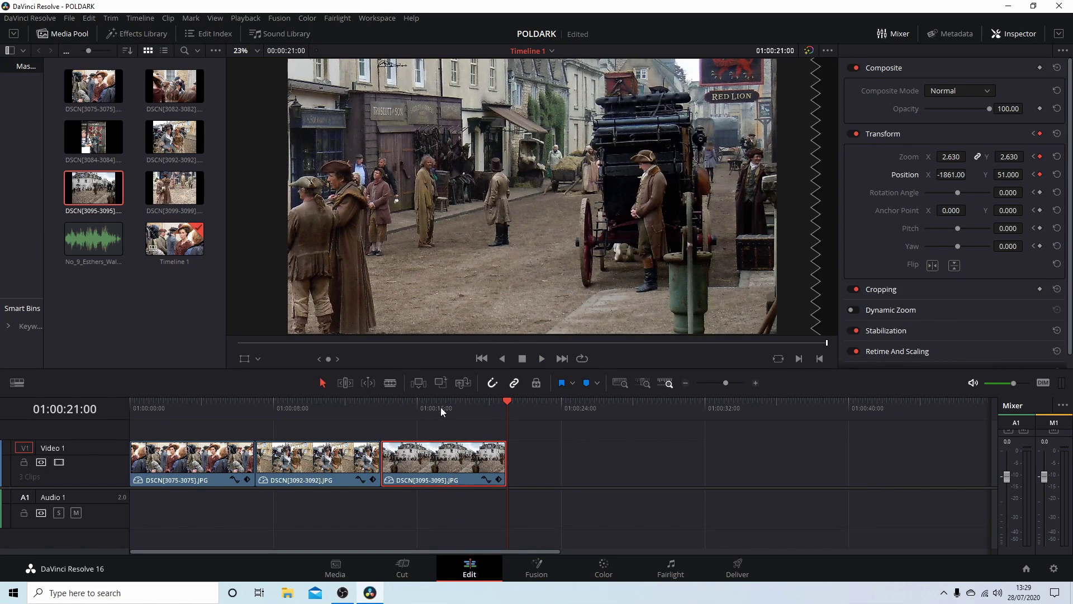
Extend the end of the DSCN3095 clip to about 01:00:29:10 and play it from its first frame
{"action": "left_click", "coordinate": [504, 460]}
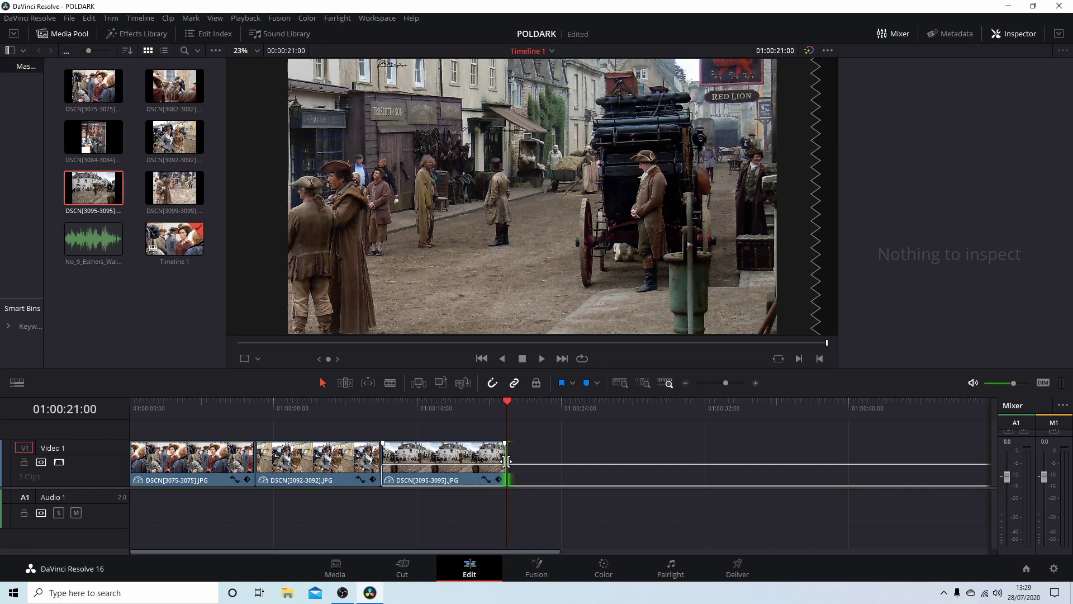
{"action": "left_click_drag", "start_coordinate": [505, 460], "coordinate": [657, 481]}
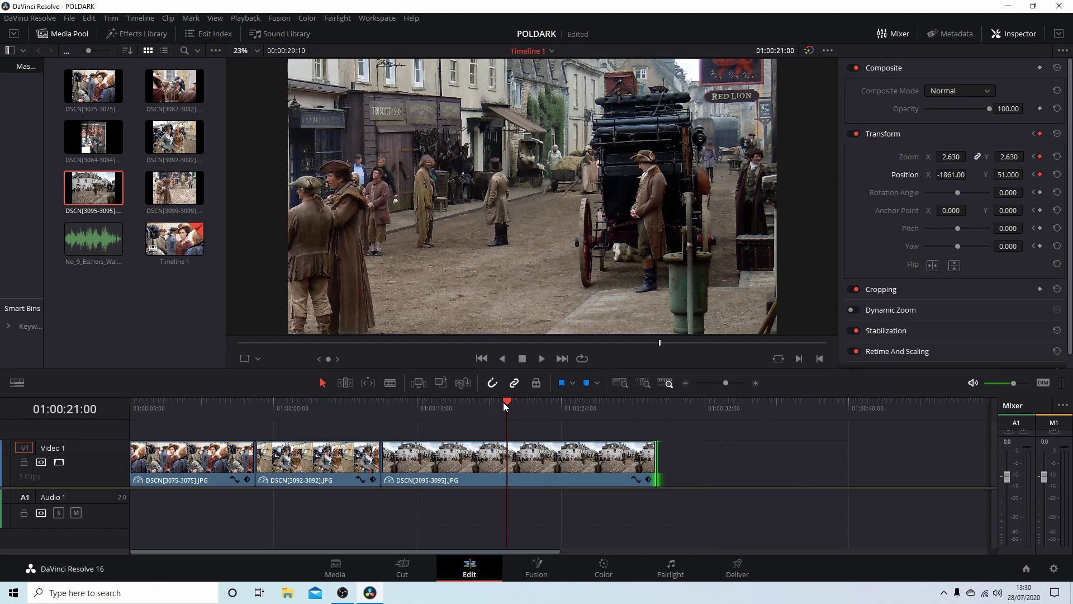
{"action": "left_click", "coordinate": [448, 464]}
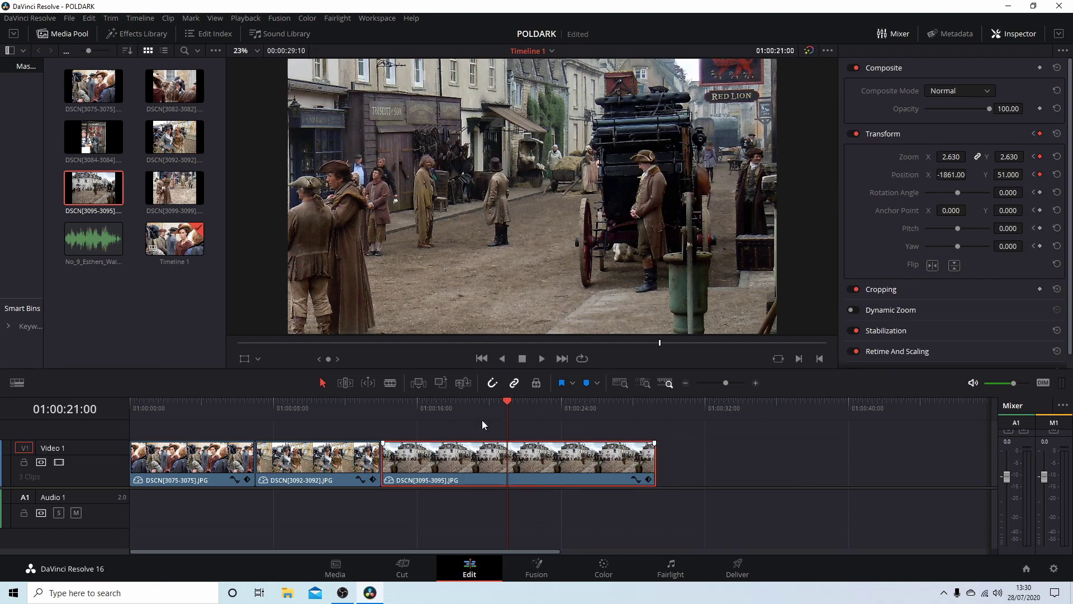
{"action": "left_click", "coordinate": [380, 400]}
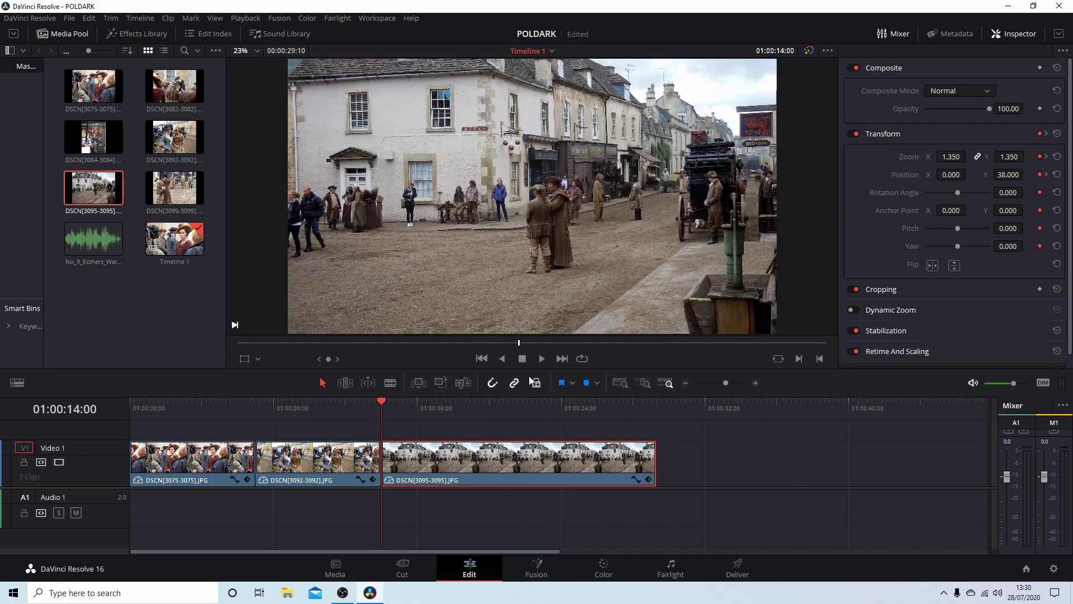
{"action": "left_click", "coordinate": [543, 357]}
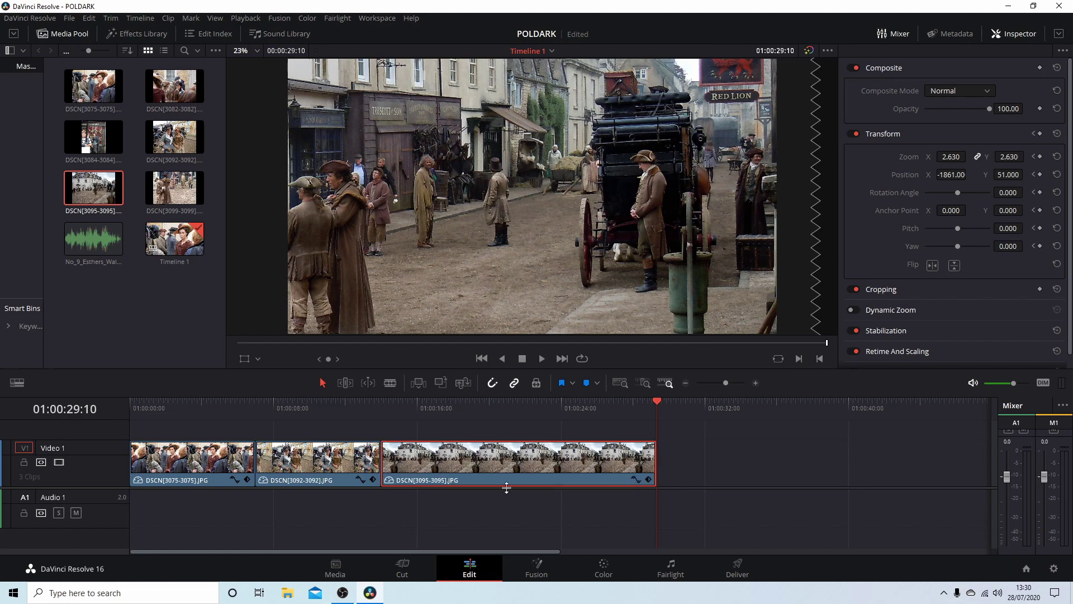
Move the DSCN3095 clip's end Transform keyframes to the clip's last frame at 01:00:29:10 and play the clip from 01:00:14:00
{"action": "left_click", "coordinate": [648, 480]}
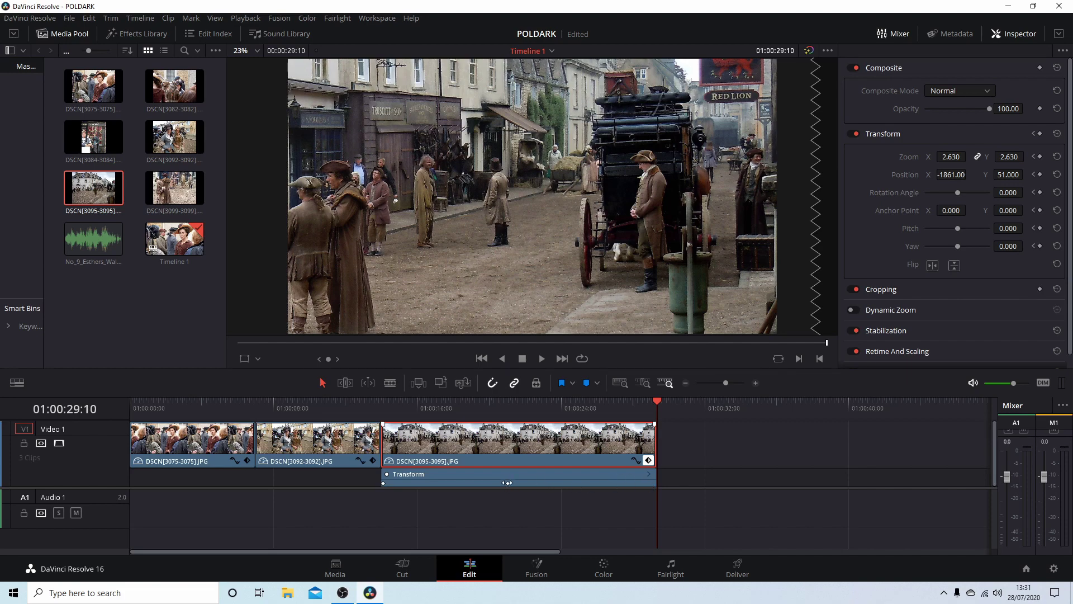
{"action": "left_click_drag", "start_coordinate": [507, 482], "coordinate": [656, 483]}
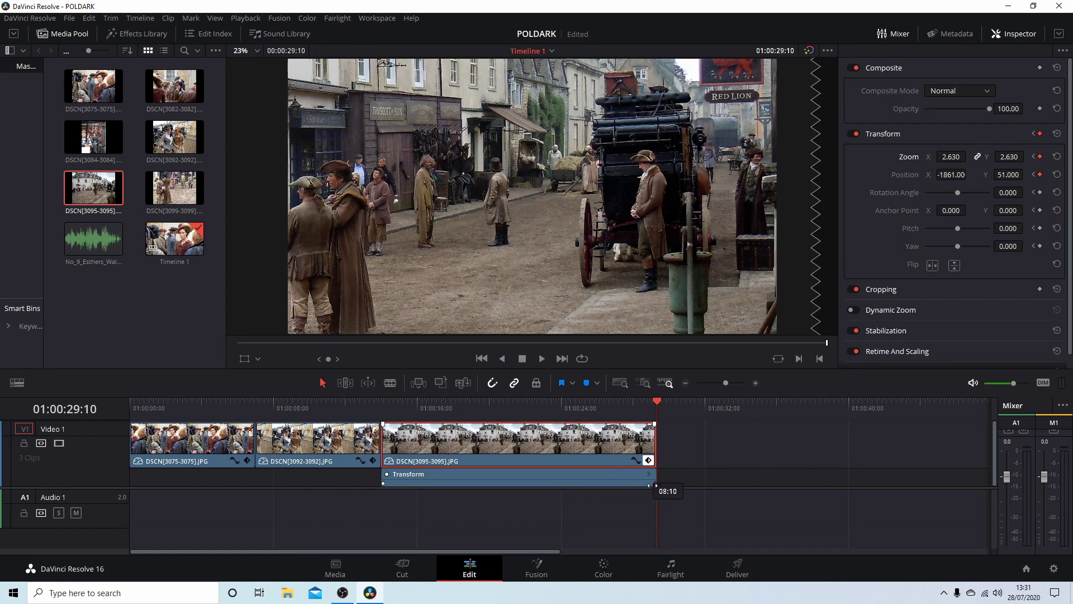
{"action": "left_click", "coordinate": [387, 402]}
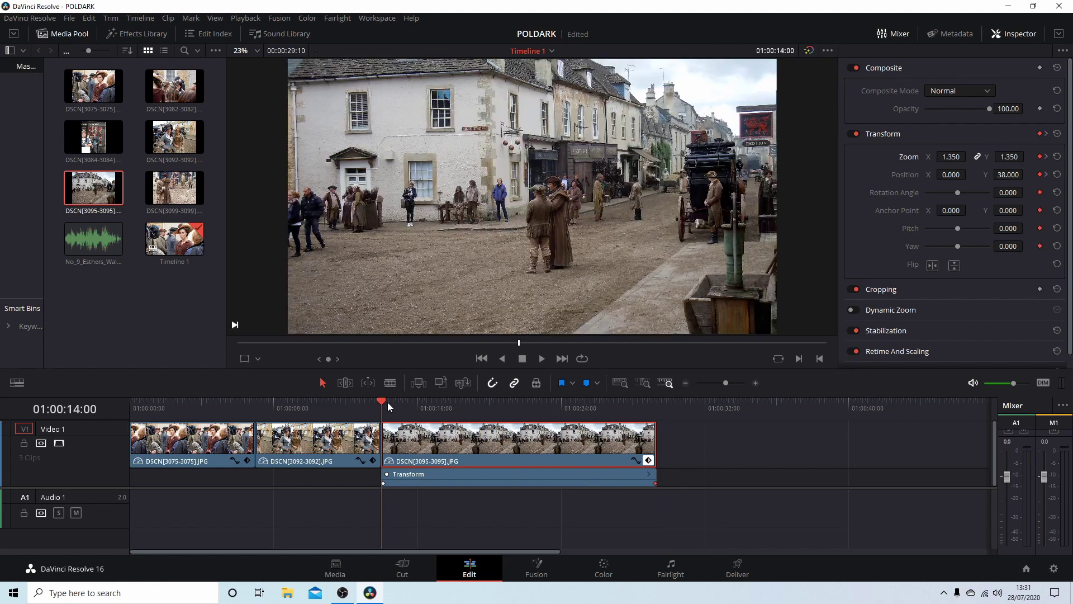
{"action": "left_click", "coordinate": [540, 359]}
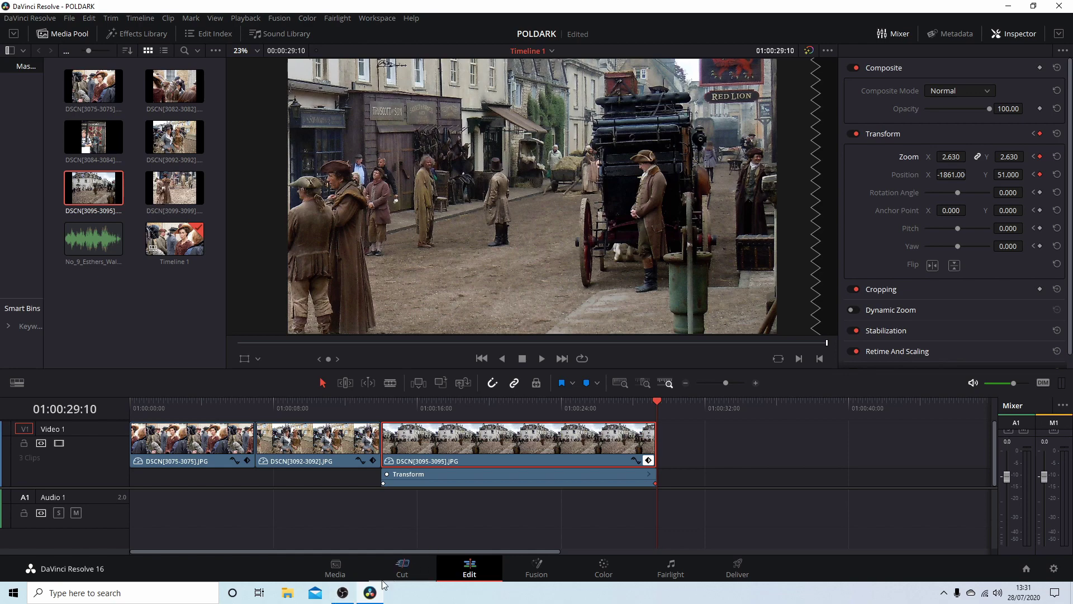
Place the No_9_Esthers_Waltz.mp3 music on the Audio 1 track, starting at the beginning of the timeline
{"action": "left_click", "coordinate": [72, 227]}
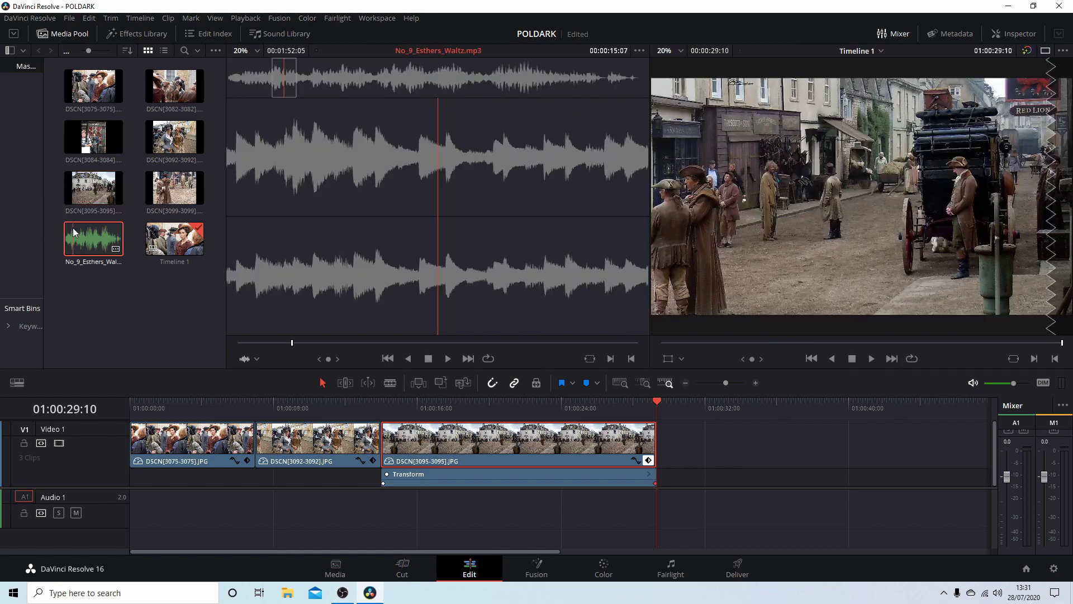
{"action": "left_click_drag", "start_coordinate": [73, 227], "coordinate": [257, 508]}
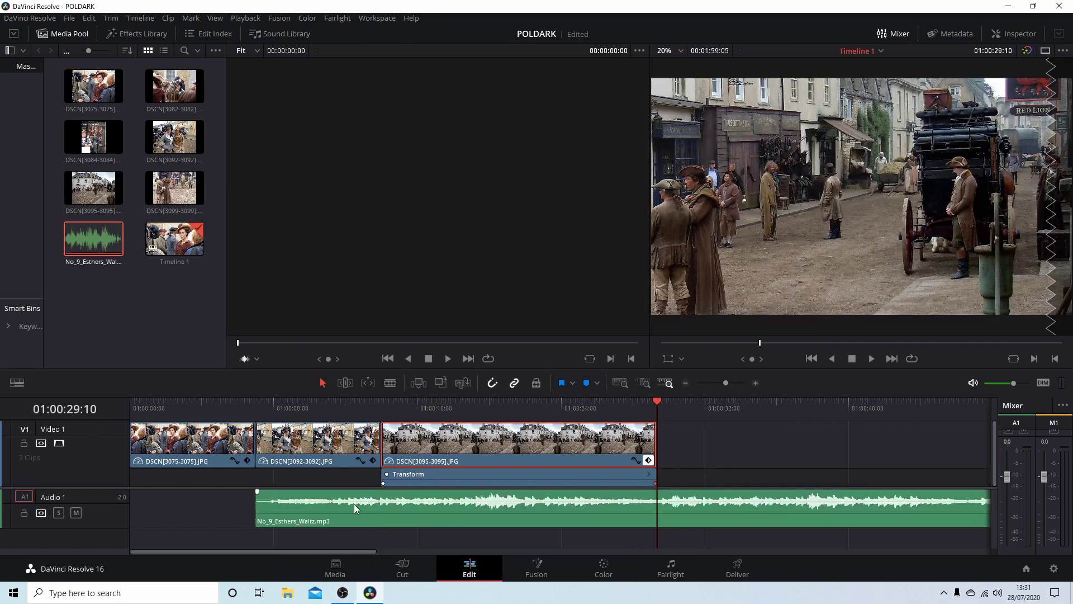
{"action": "left_click_drag", "start_coordinate": [355, 507], "coordinate": [231, 516]}
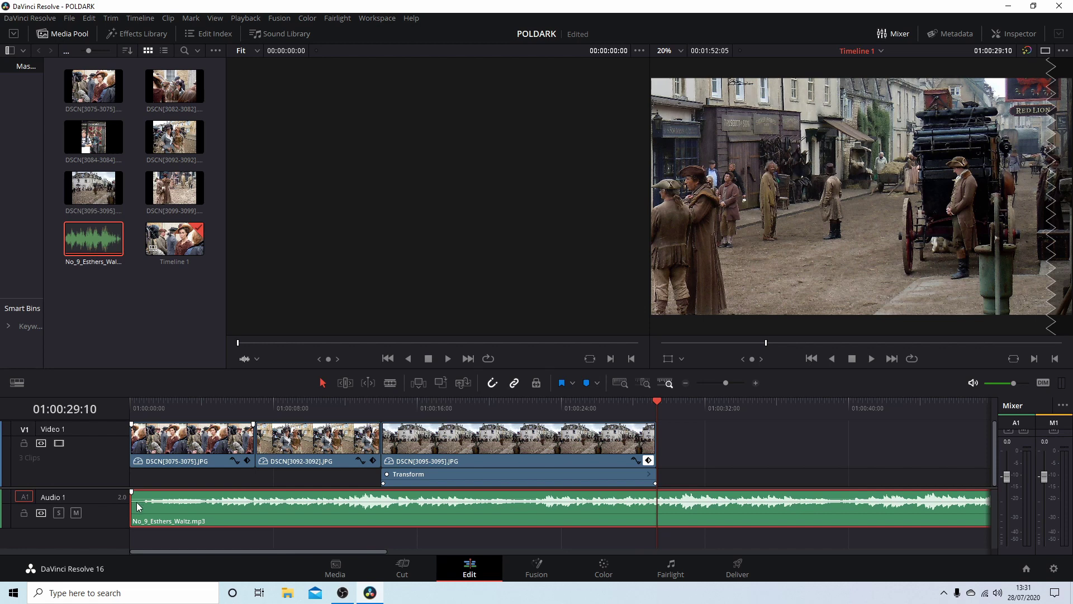
Trim the silent opening off the music clip and move the clip back to the start of the timeline
{"action": "left_click_drag", "start_coordinate": [128, 508], "coordinate": [142, 510]}
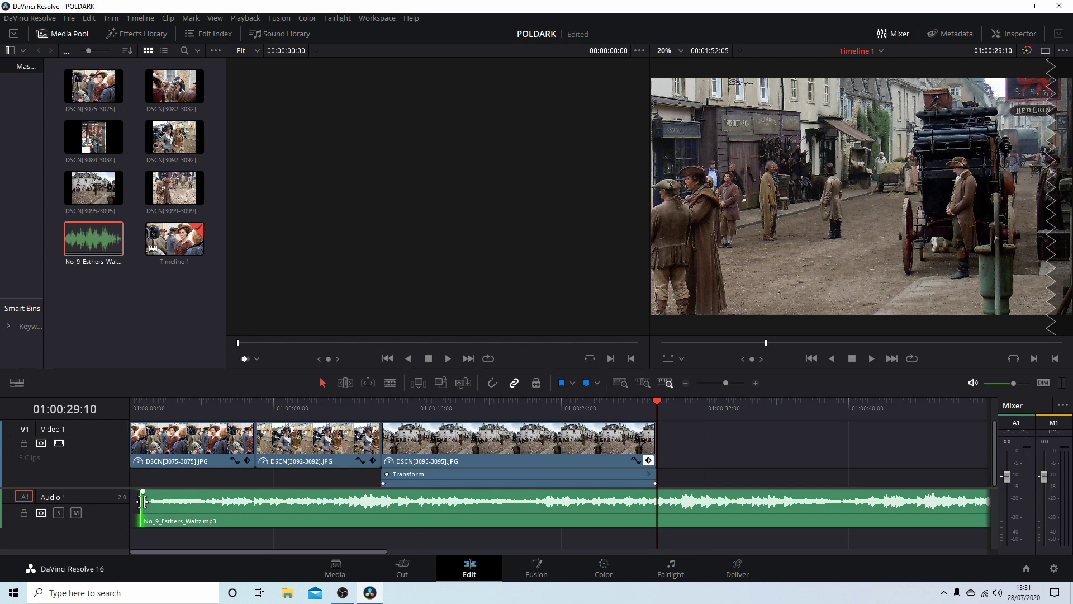
{"action": "left_click_drag", "start_coordinate": [141, 505], "coordinate": [143, 497]}
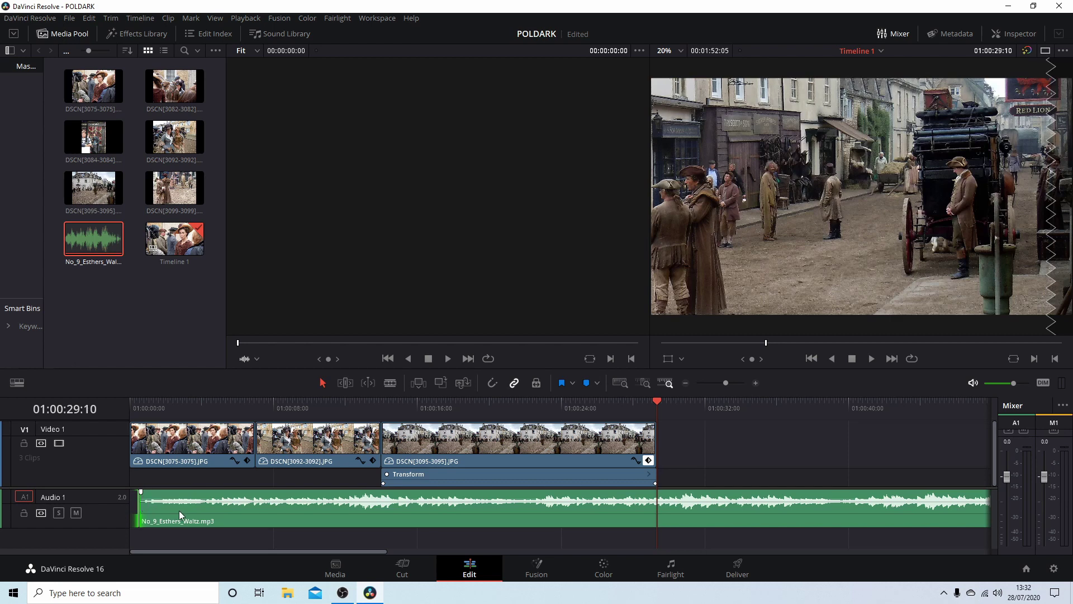
{"action": "left_click_drag", "start_coordinate": [360, 509], "coordinate": [346, 508]}
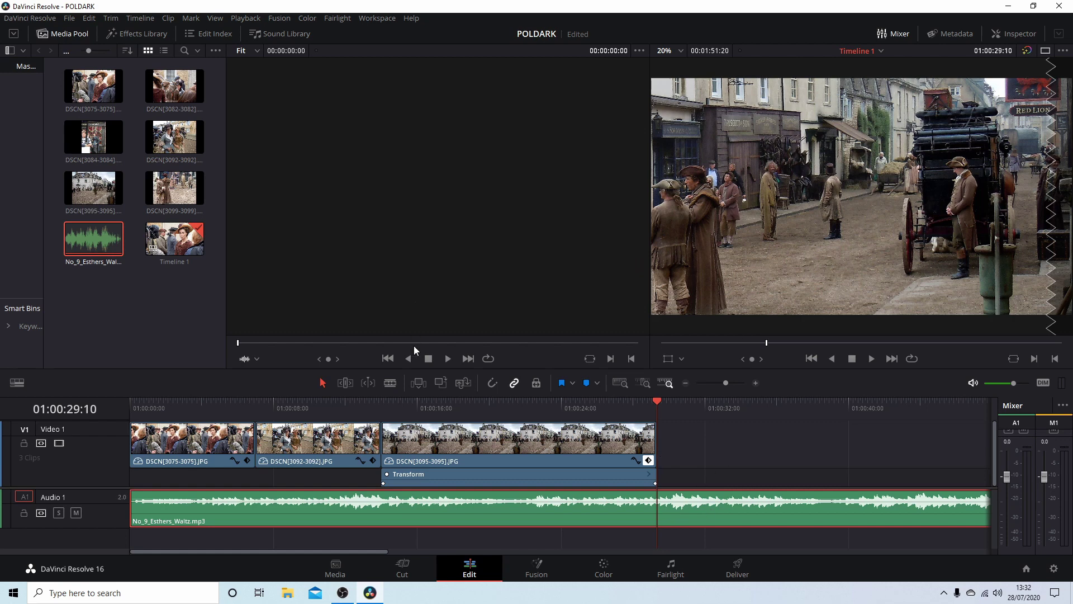
Split the music clip at 01:00:29:10, where the last photo ends, and delete the part after the cut
{"action": "left_click", "coordinate": [390, 382]}
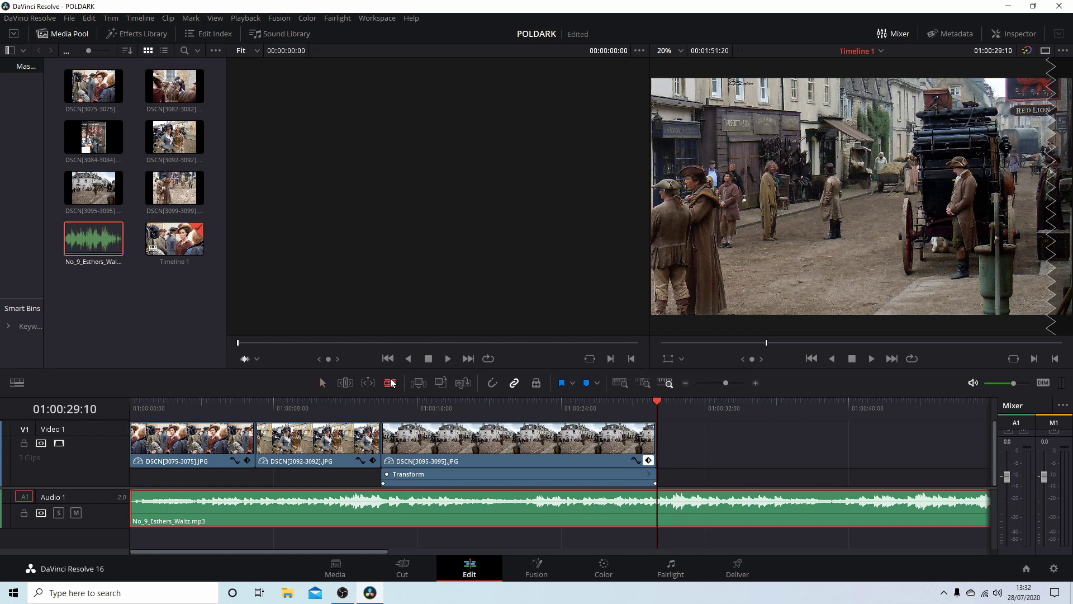
{"action": "left_click", "coordinate": [663, 507]}
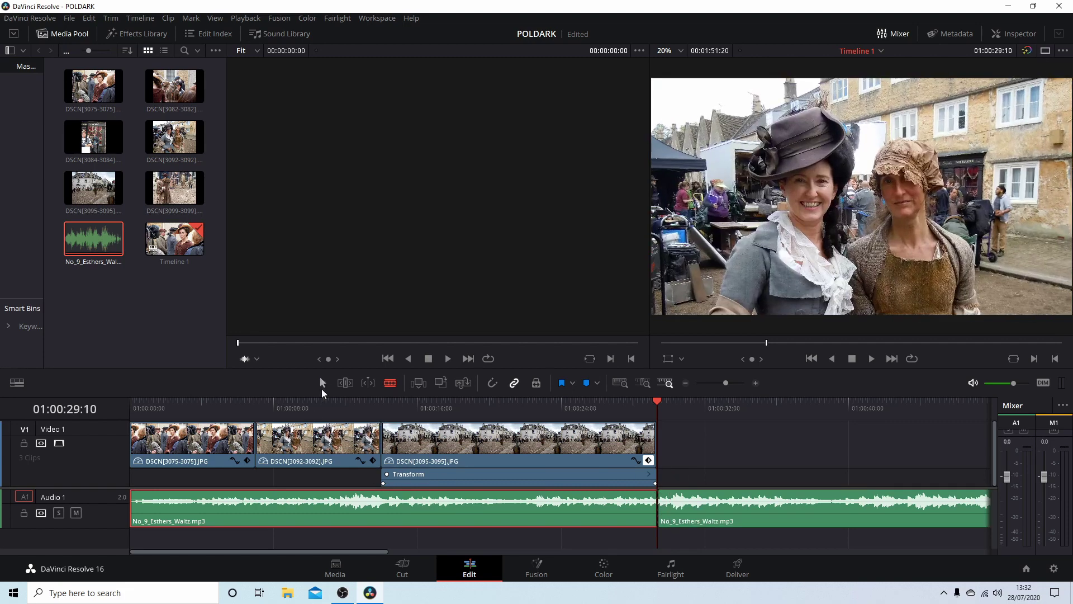
{"action": "left_click", "coordinate": [846, 517]}
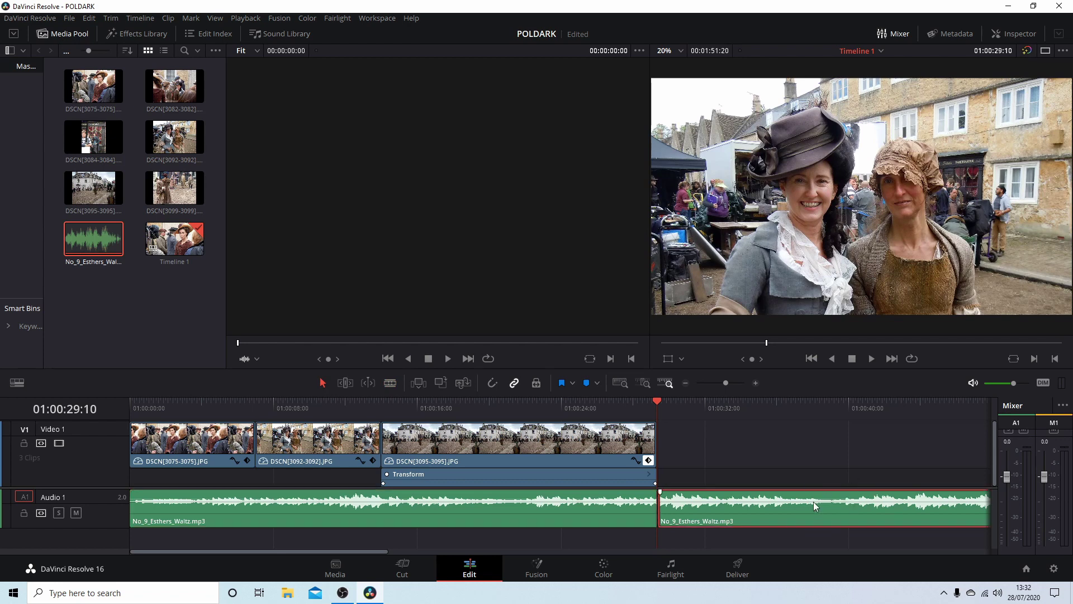
{"action": "key", "text": "Delete"}
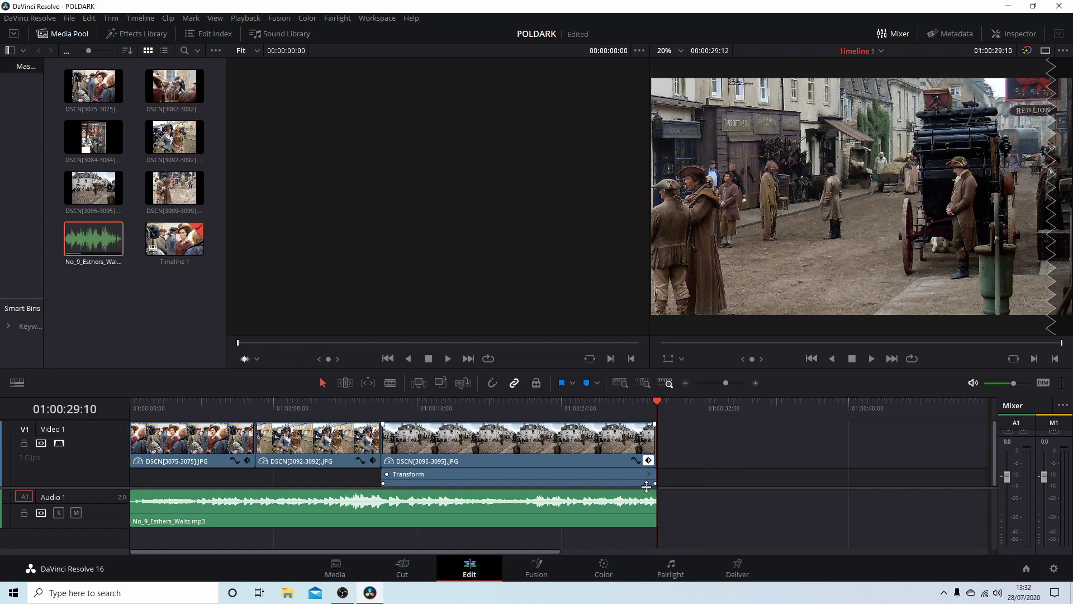
Add a fade-out to the end of the music clip, starting about 25 seconds into the timeline
{"action": "mouse_move", "coordinate": [632, 497]}
{"action": "left_click_drag", "start_coordinate": [657, 398], "coordinate": [599, 407]}
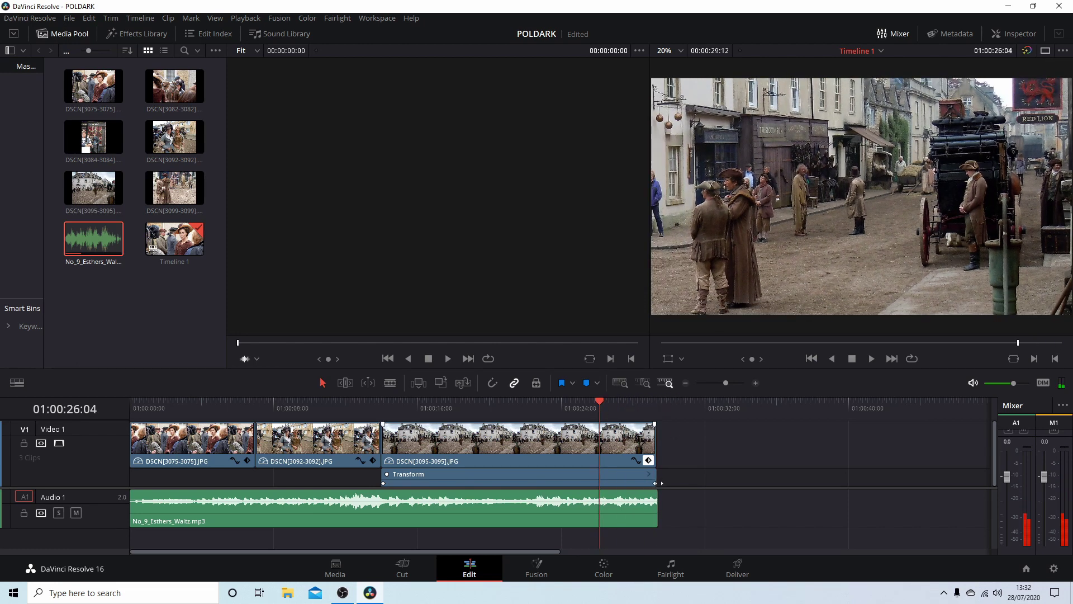
{"action": "mouse_move", "coordinate": [655, 493]}
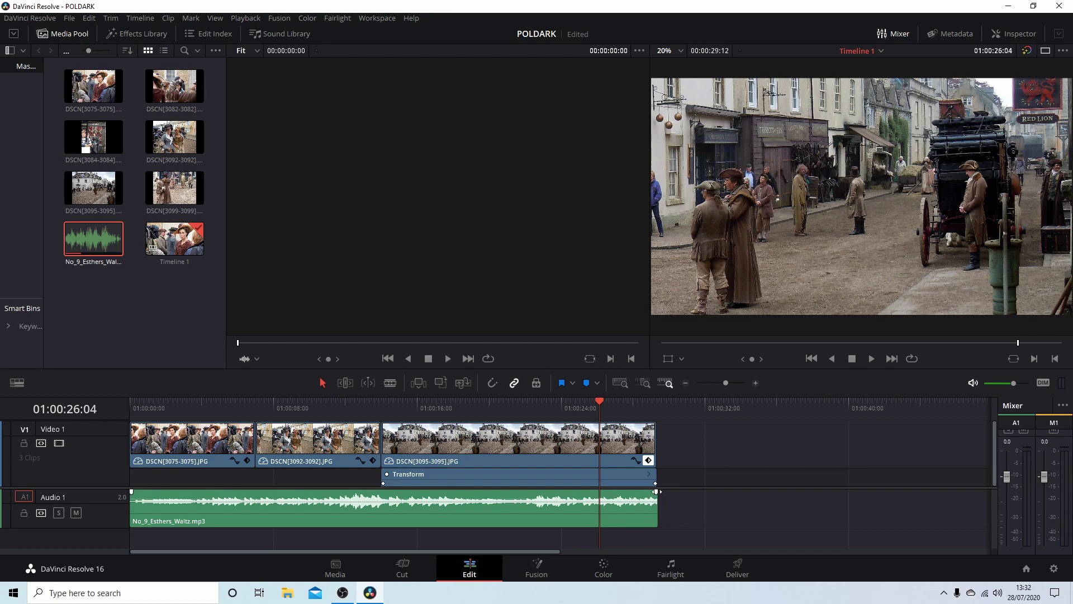
{"action": "left_click_drag", "start_coordinate": [656, 491], "coordinate": [576, 492]}
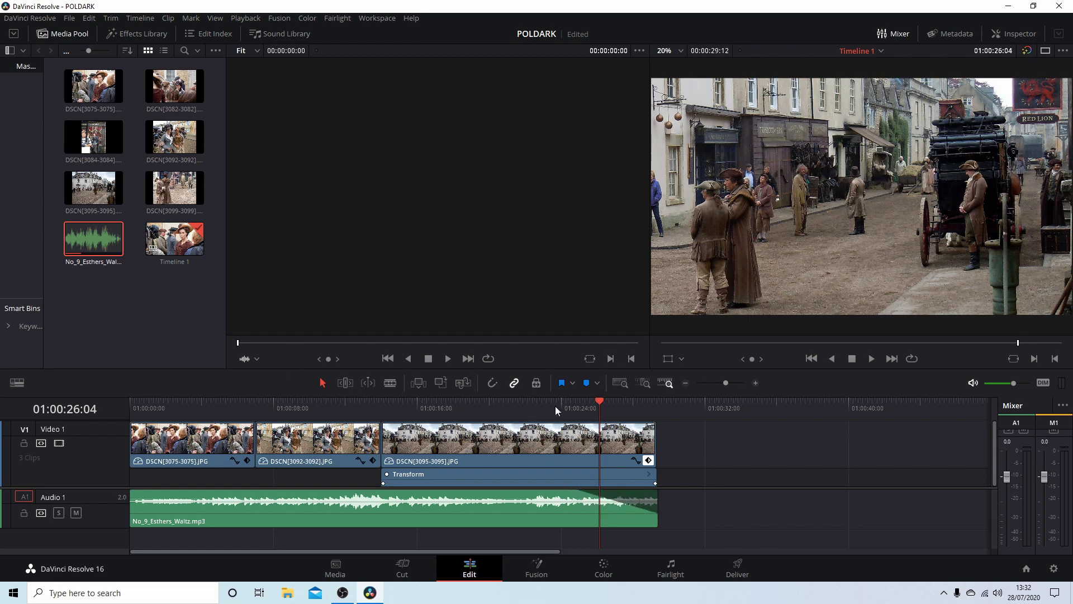
Play the slideshow with its music from 01:00:00:00 on the Cut page, stopping in the second photo
{"action": "left_click_drag", "start_coordinate": [599, 401], "coordinate": [116, 402]}
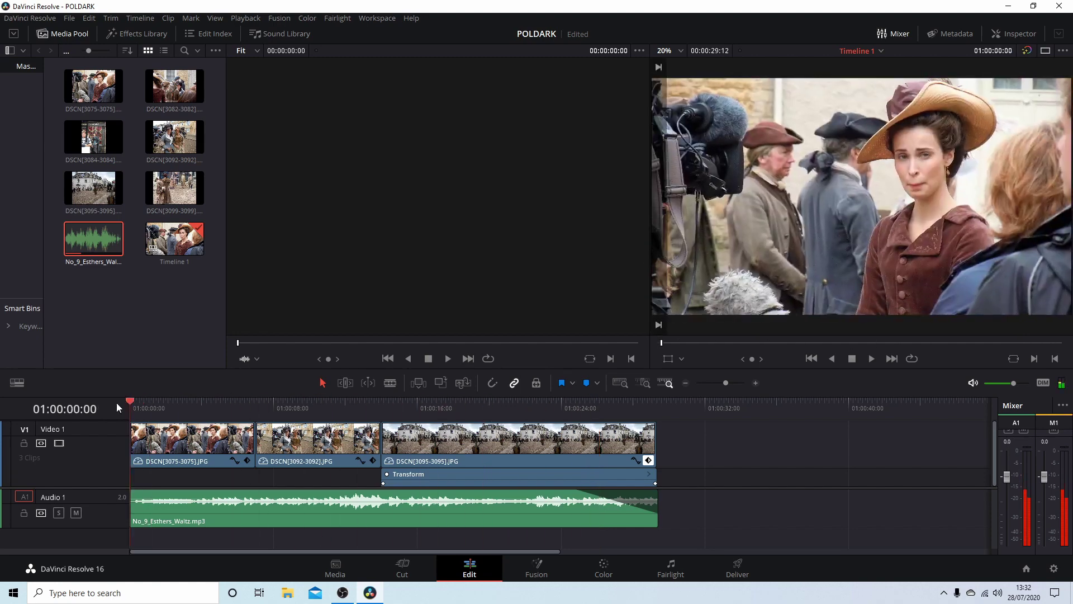
{"action": "left_click", "coordinate": [396, 569]}
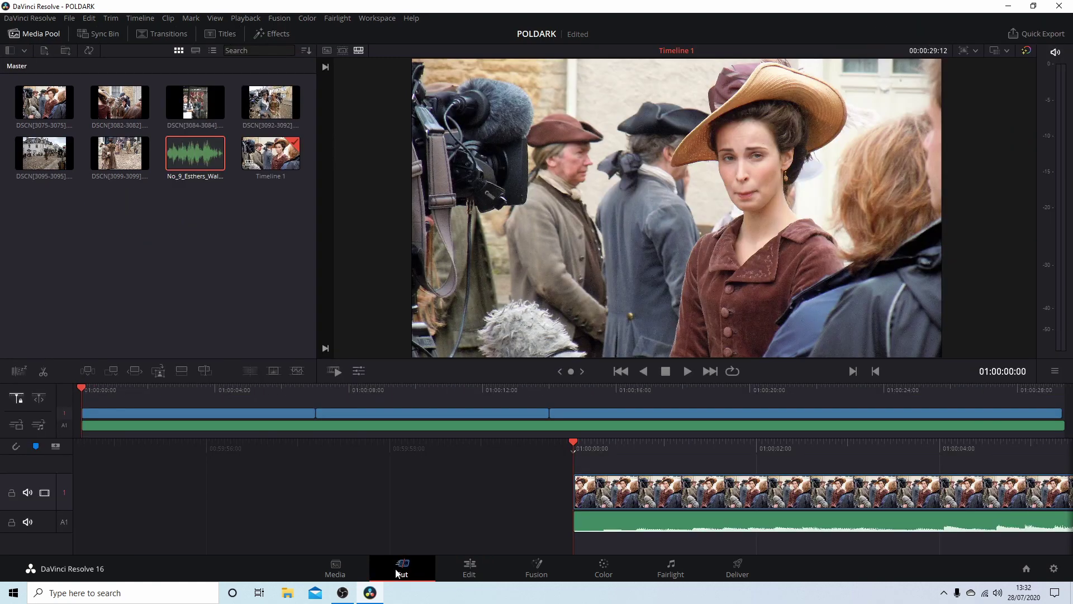
{"action": "left_click", "coordinate": [687, 371]}
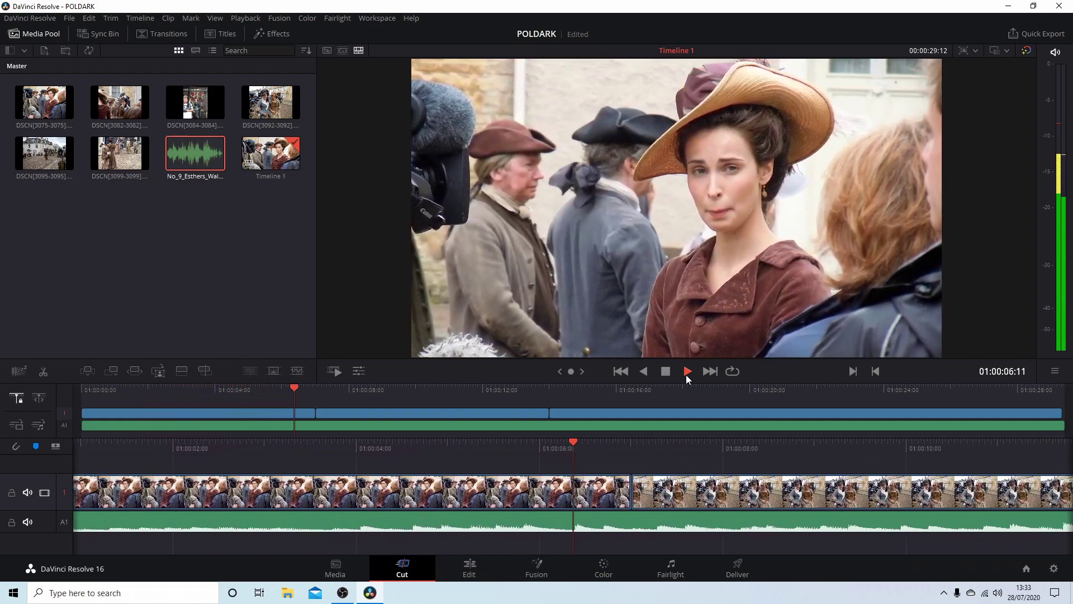
{"action": "left_click", "coordinate": [687, 372]}
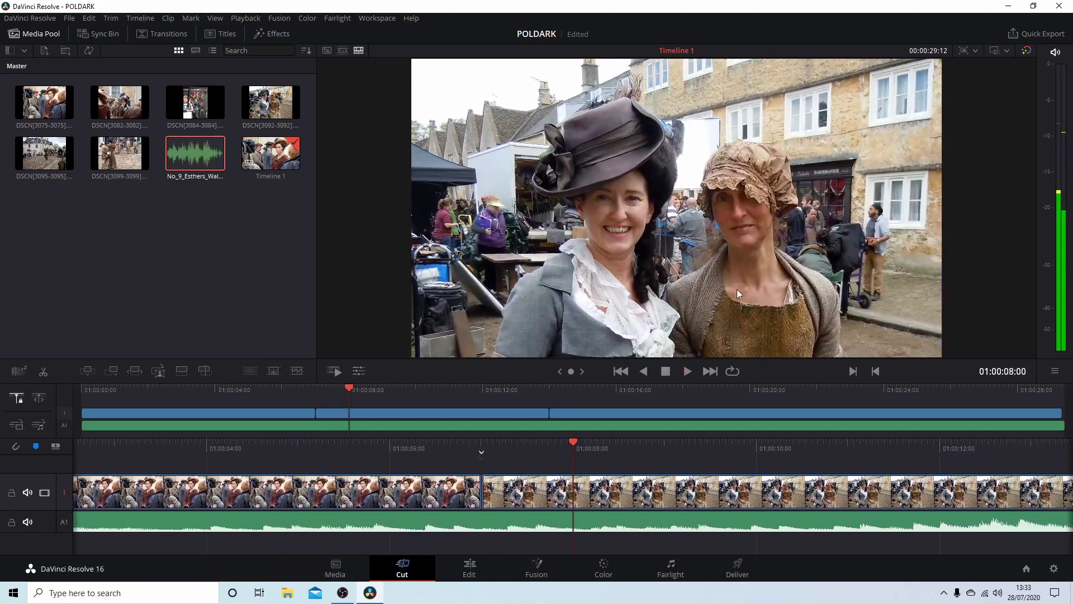
Back on the Edit page, add a Cross Dissolve video transition between the DSCN3075 and DSCN3092 clips
{"action": "left_click", "coordinate": [469, 576]}
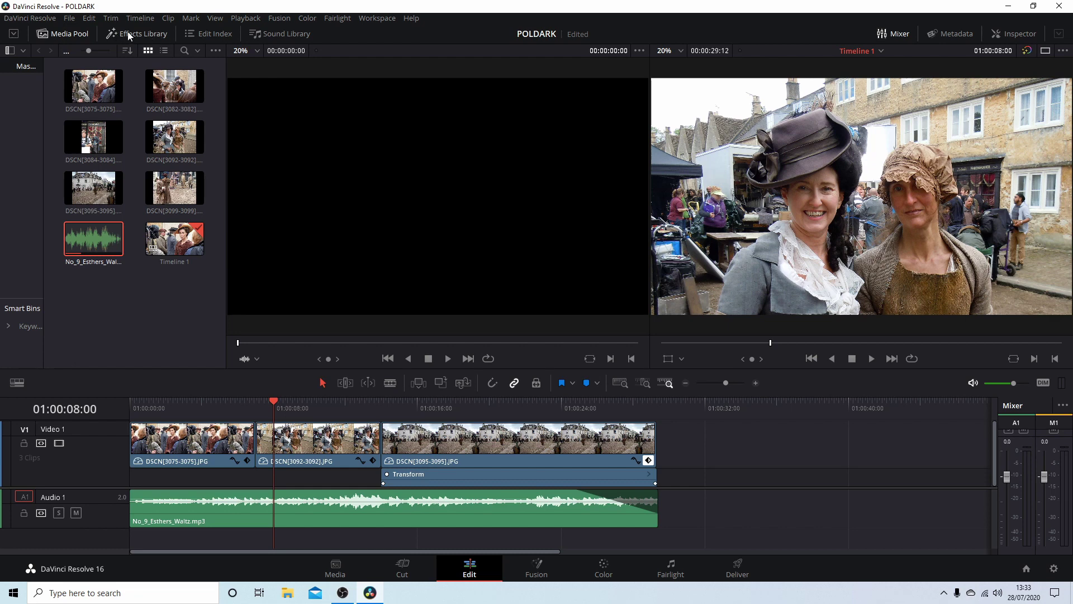
{"action": "left_click", "coordinate": [147, 33]}
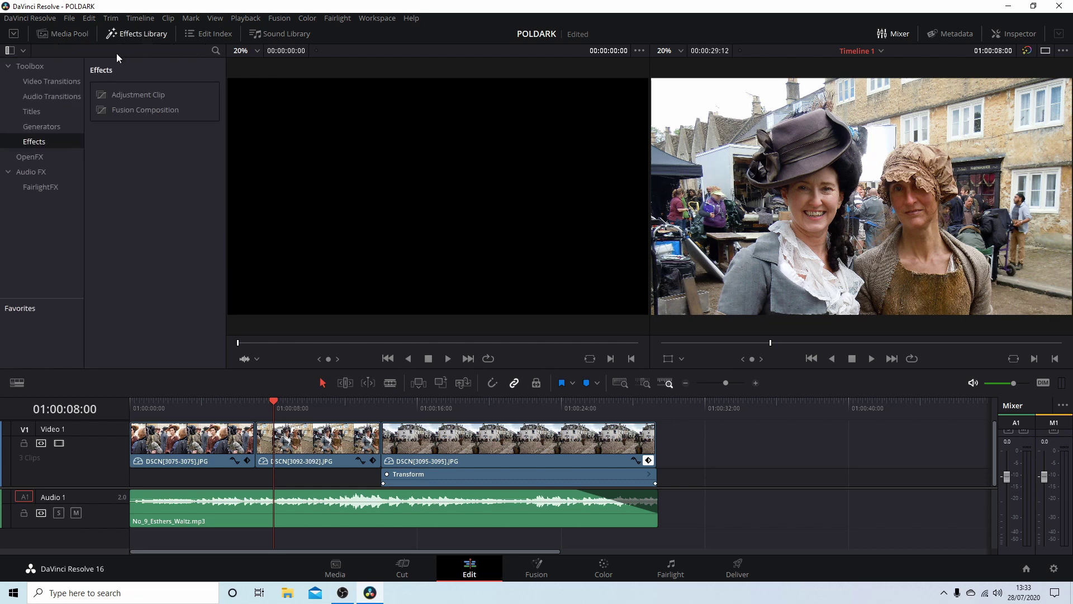
{"action": "left_click", "coordinate": [61, 83]}
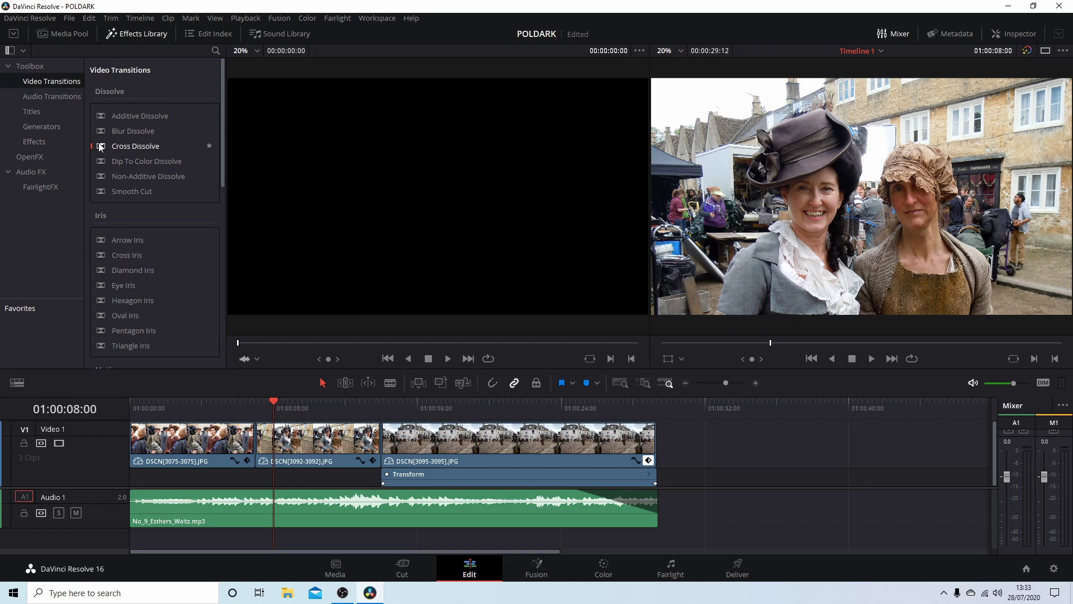
{"action": "left_click_drag", "start_coordinate": [141, 143], "coordinate": [254, 434]}
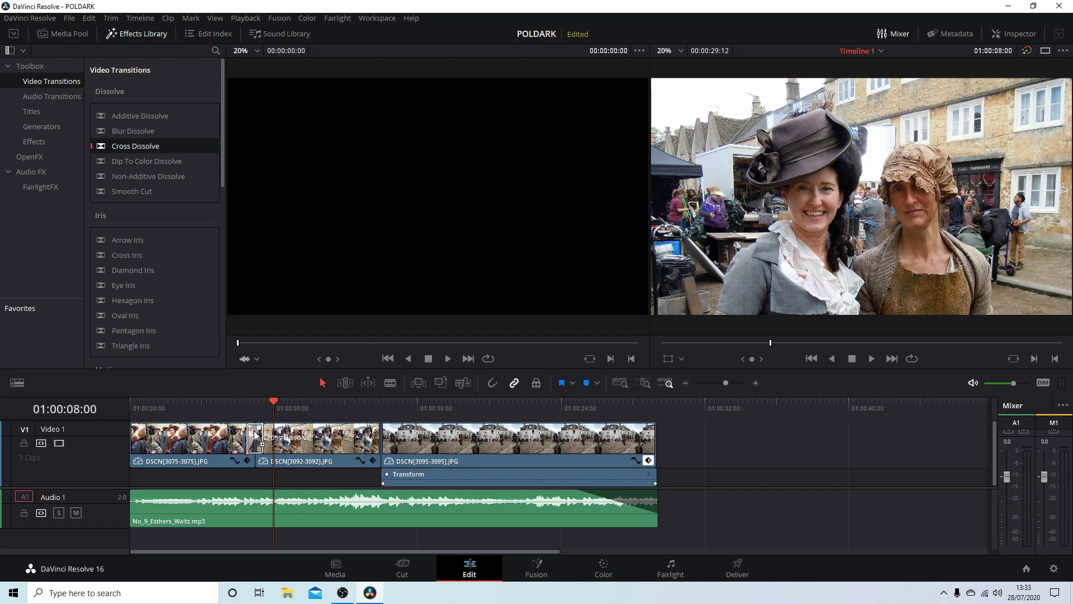
{"action": "left_click_drag", "start_coordinate": [254, 434], "coordinate": [255, 434]}
Play the Cross Dissolve between the first two photos from 01:00:06:00 and return the playhead to just before it
{"action": "left_click_drag", "start_coordinate": [271, 402], "coordinate": [237, 403]}
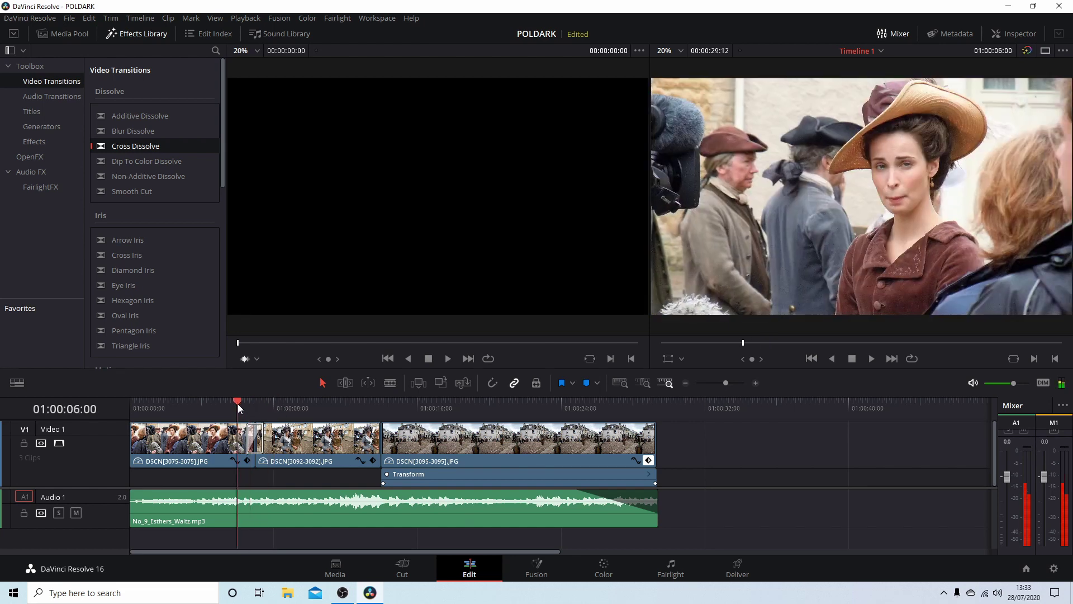
{"action": "left_click", "coordinate": [869, 359]}
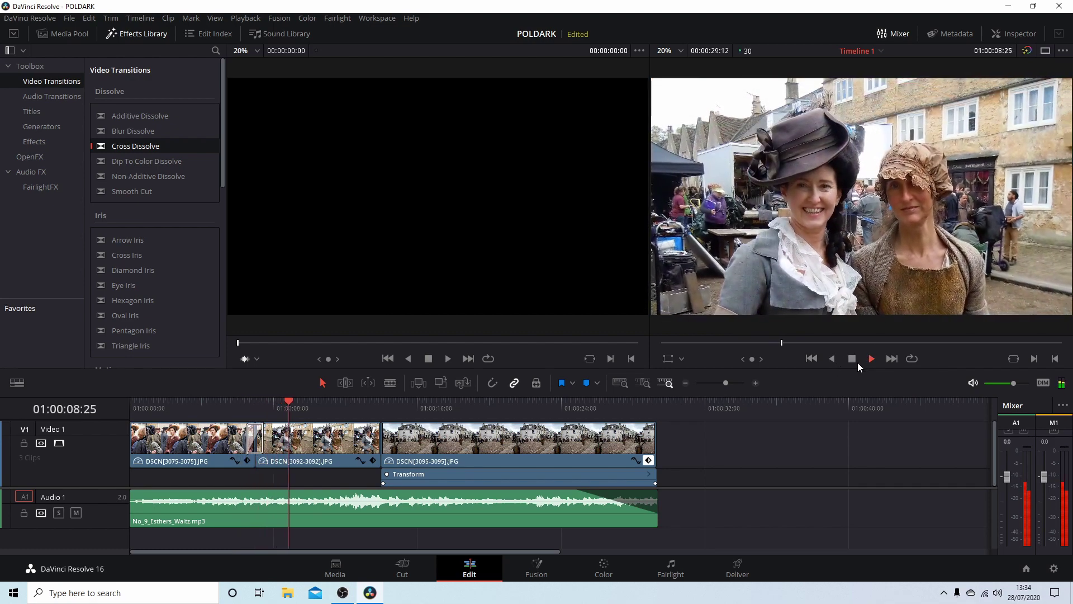
{"action": "key", "text": "space"}
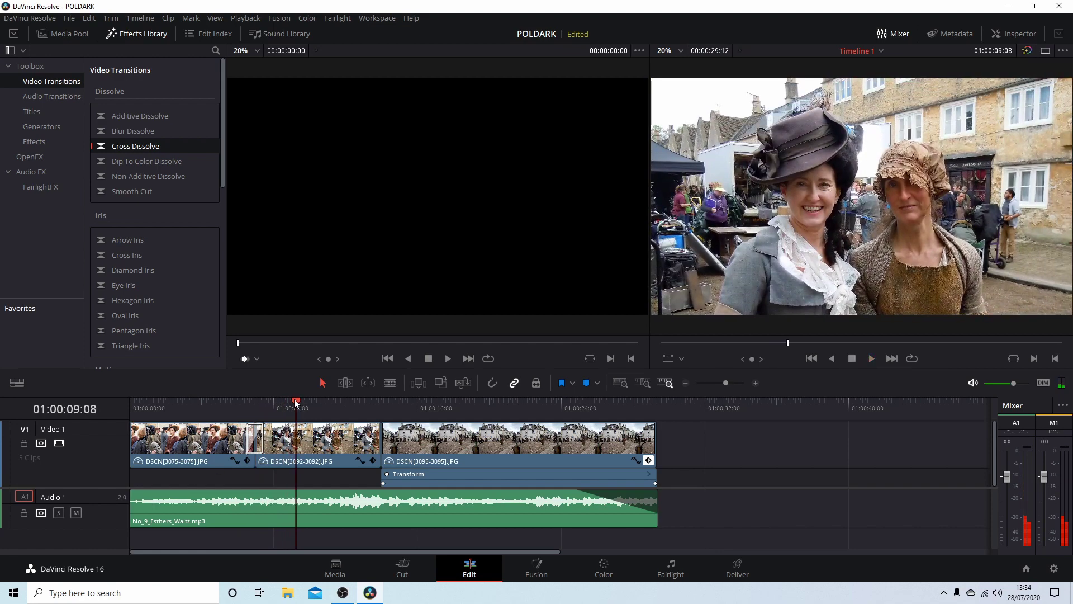
{"action": "left_click_drag", "start_coordinate": [294, 398], "coordinate": [239, 406]}
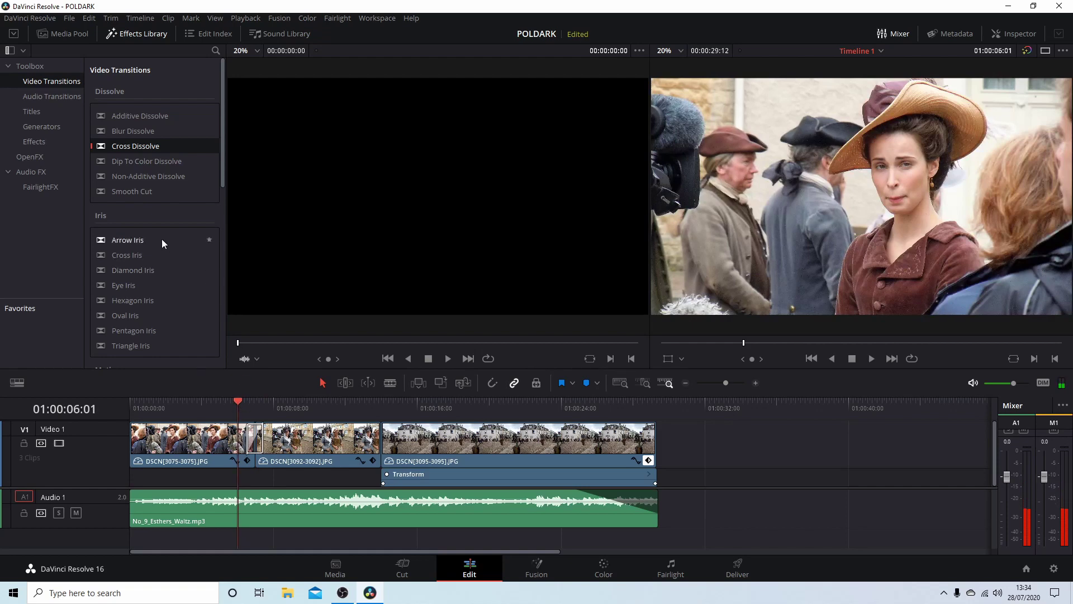
Add a Barn Door video transition between the DSCN3092 and DSCN3095 clips
{"action": "scroll", "coordinate": [162, 236], "scroll_direction": "down", "scroll_amount": 1}
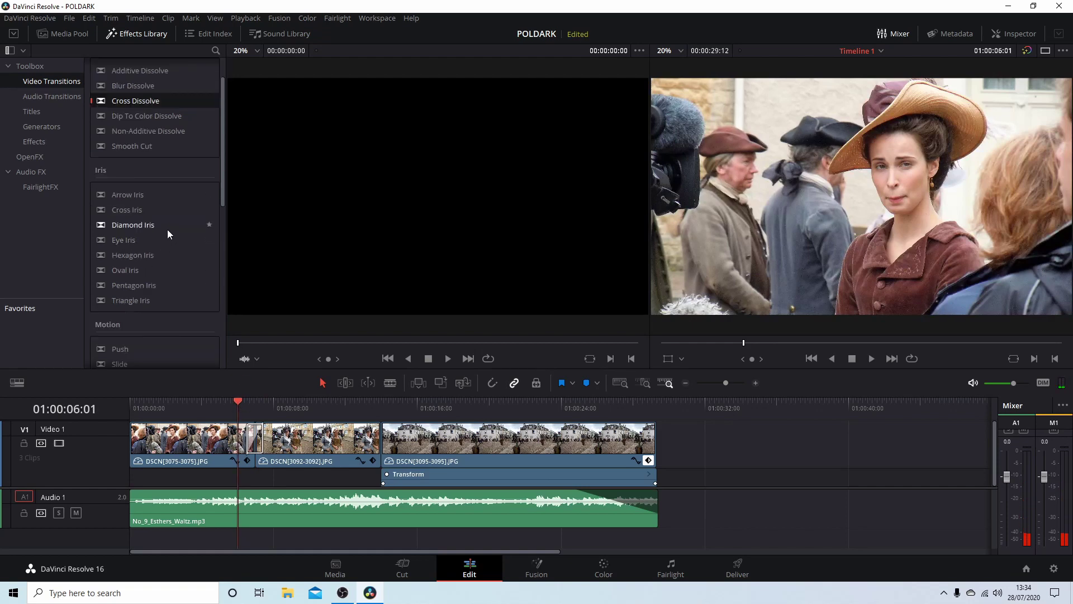
{"action": "scroll", "coordinate": [167, 230], "scroll_direction": "down", "scroll_amount": 2}
{"action": "scroll", "coordinate": [173, 213], "scroll_direction": "down", "scroll_amount": 2}
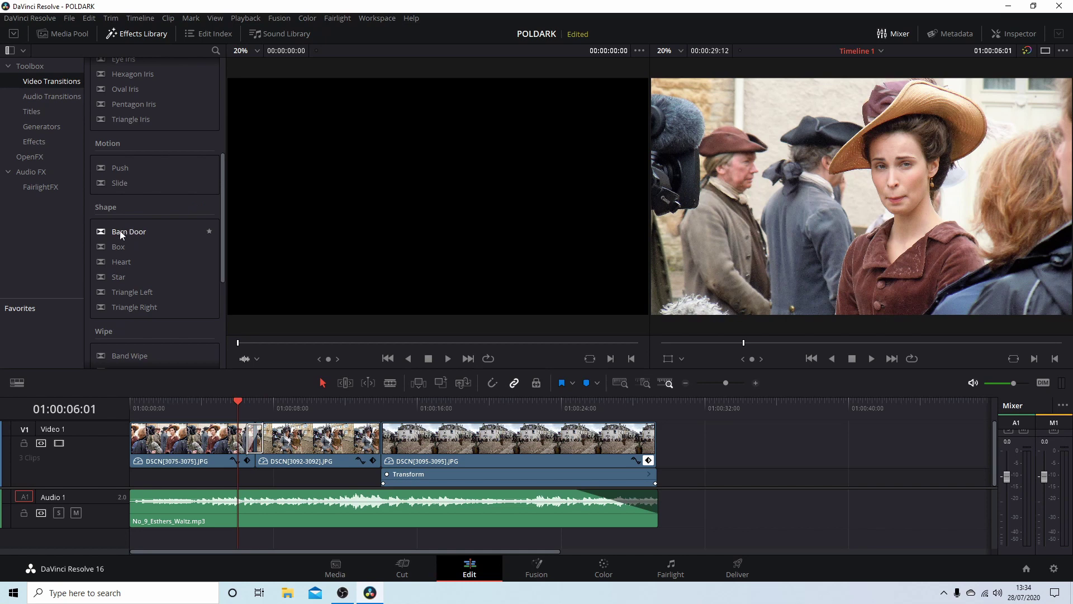
{"action": "left_click_drag", "start_coordinate": [119, 230], "coordinate": [378, 434]}
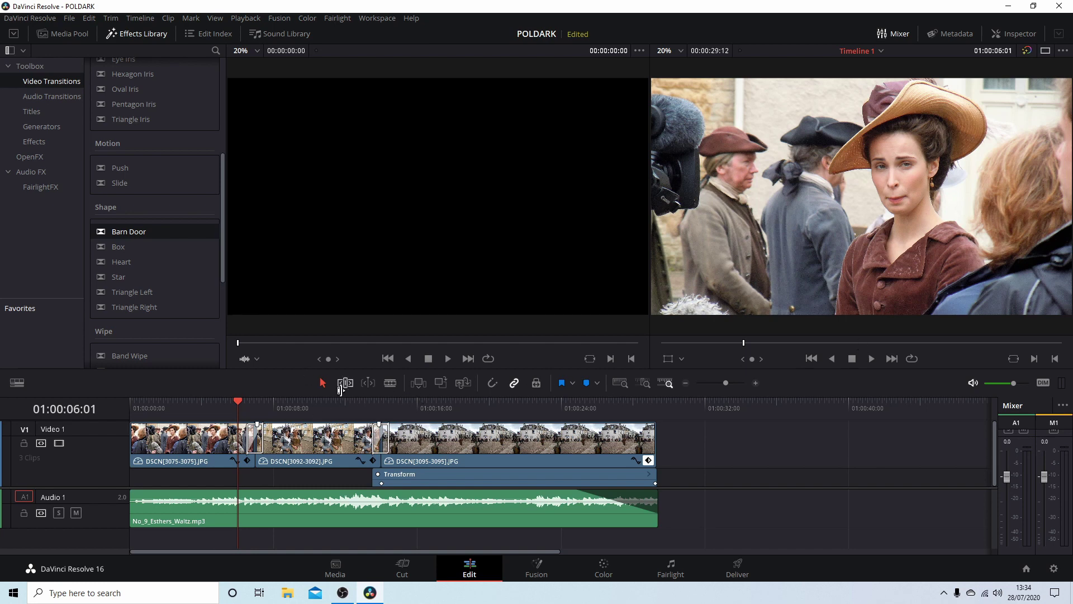
Play the slideshow from its first frame on the Cut page to review both transitions
{"action": "left_click_drag", "start_coordinate": [237, 401], "coordinate": [130, 402]}
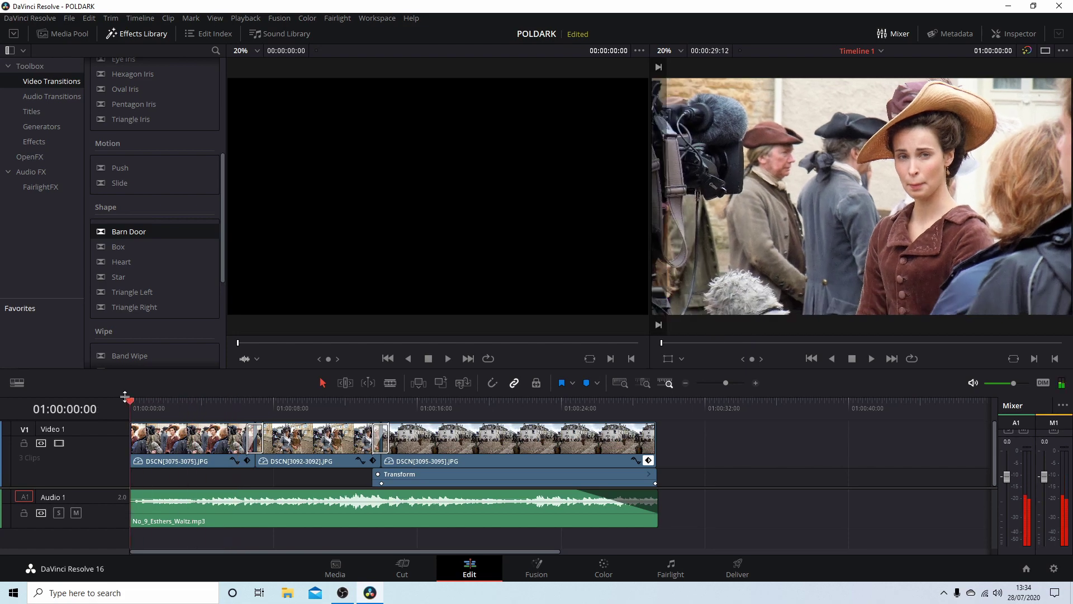
{"action": "left_click", "coordinate": [402, 567]}
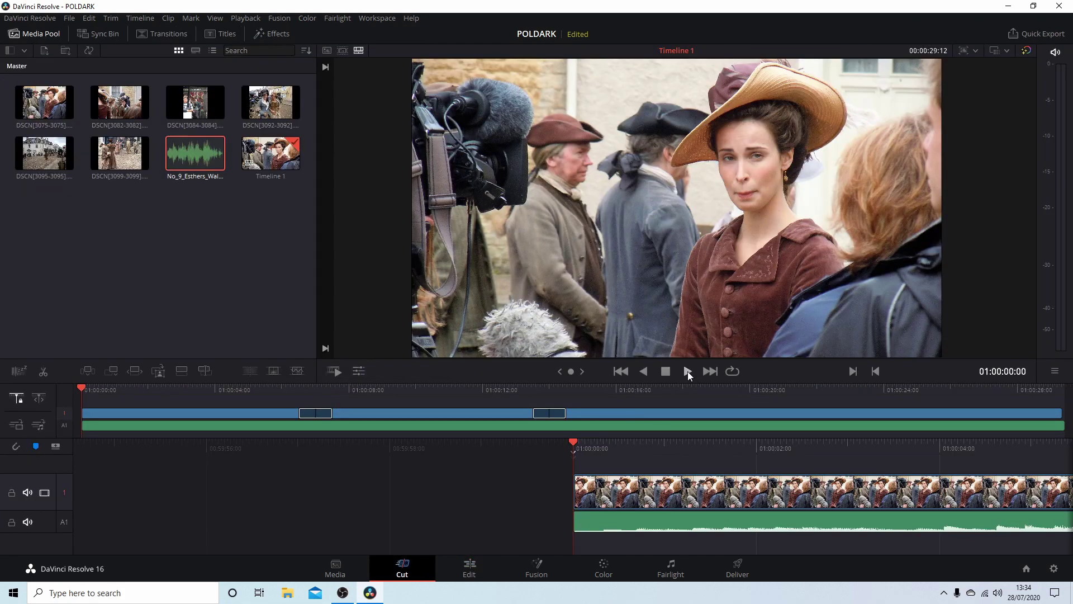
{"action": "left_click", "coordinate": [688, 371]}
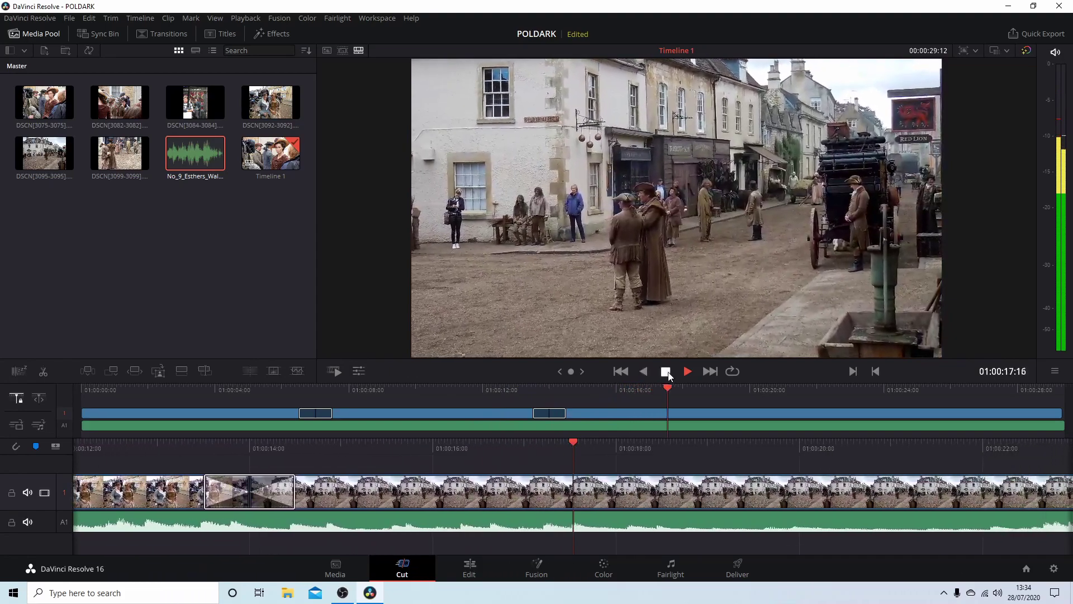
Stop the slideshow playback and look at the timeline on the Edit page before returning to the Cut page
{"action": "left_click", "coordinate": [666, 372]}
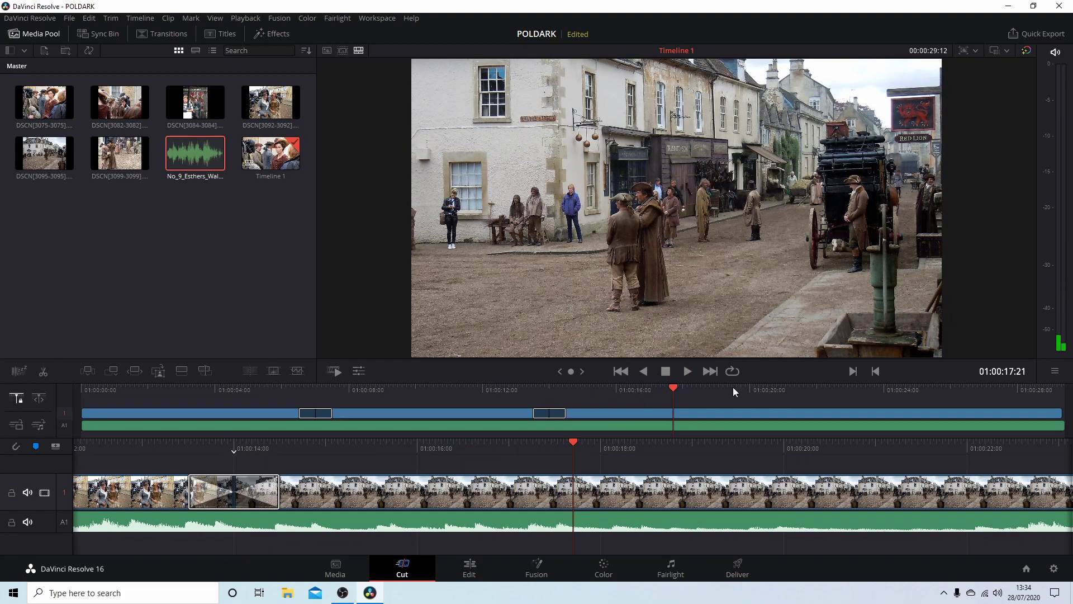
{"action": "left_click", "coordinate": [468, 570]}
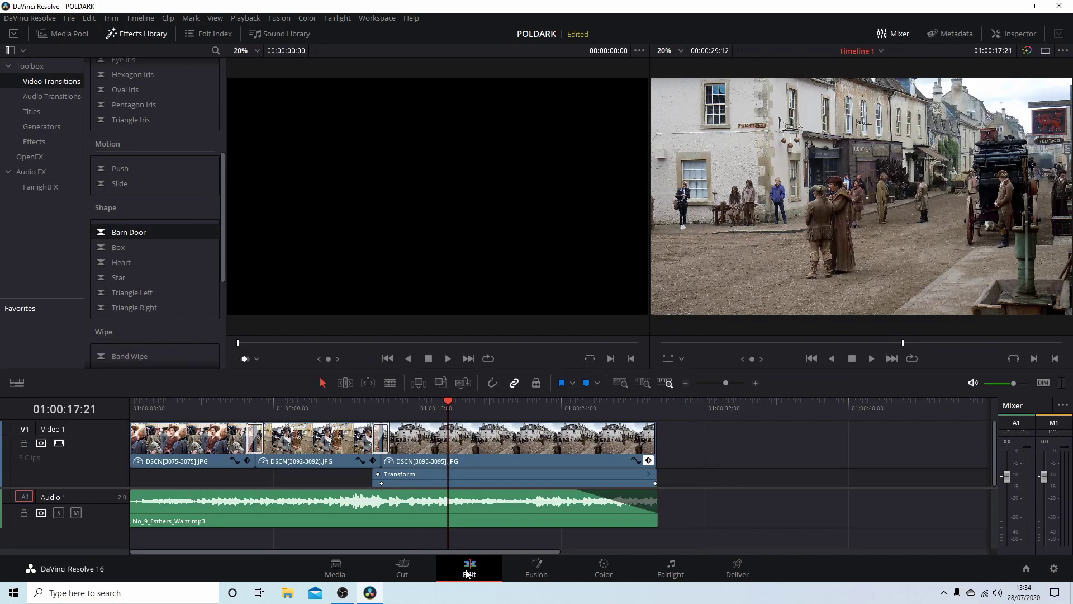
{"action": "left_click", "coordinate": [410, 564]}
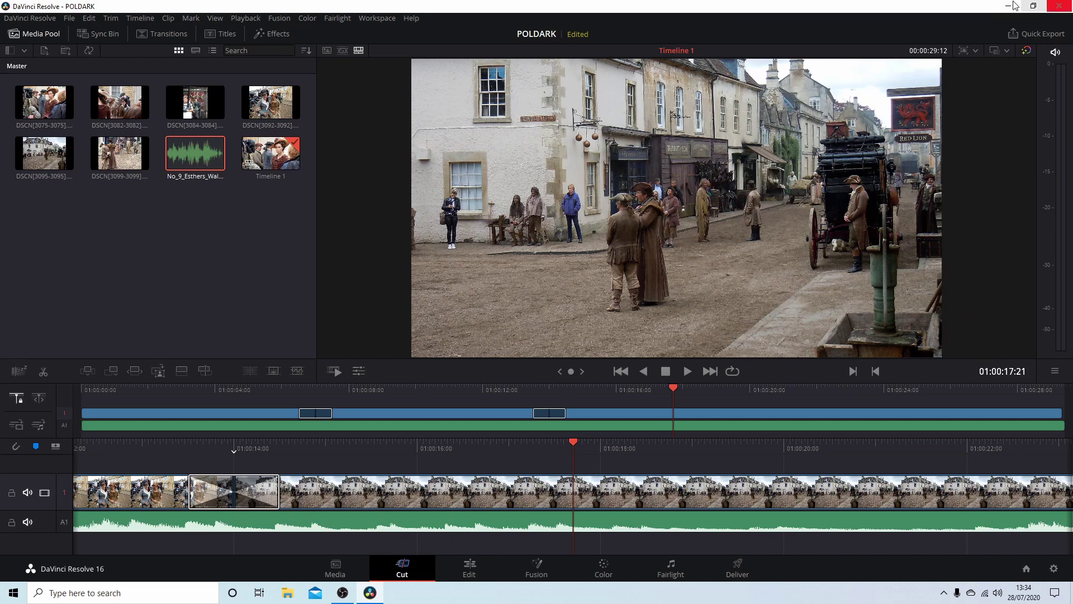
Quick Export the slideshow with the H.264 preset to the Videos folder under the file name POLDARK
{"action": "left_click", "coordinate": [1038, 33]}
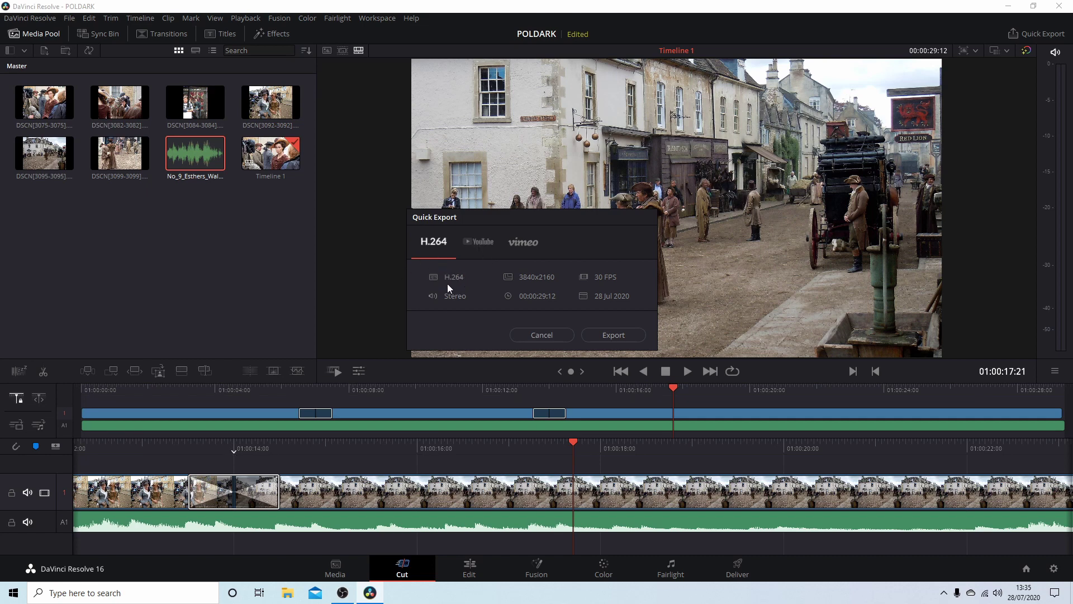
{"action": "left_click", "coordinate": [613, 336]}
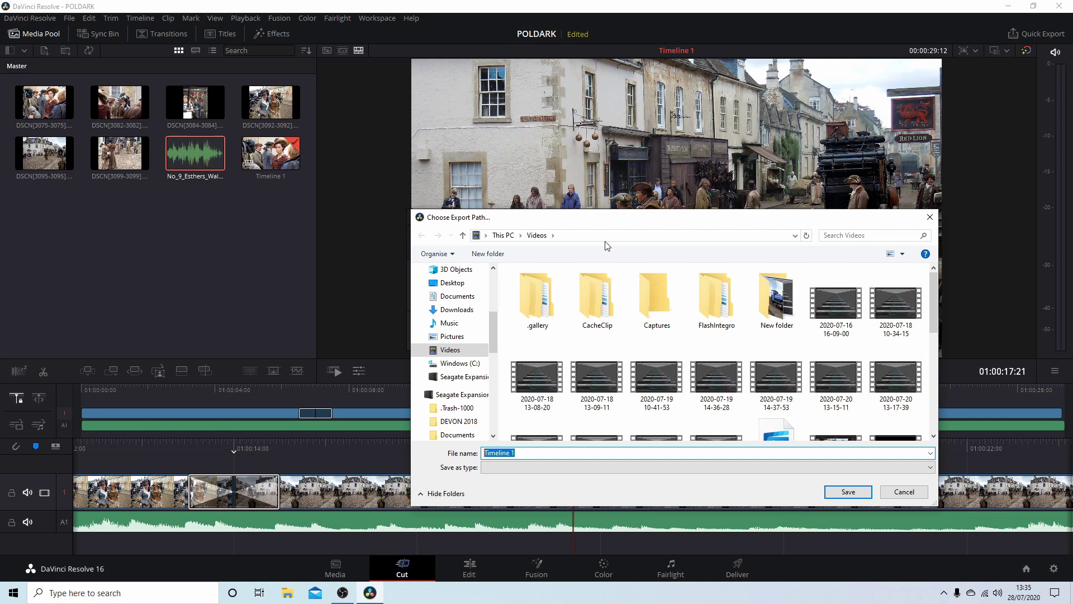
{"action": "type", "text": "P"}
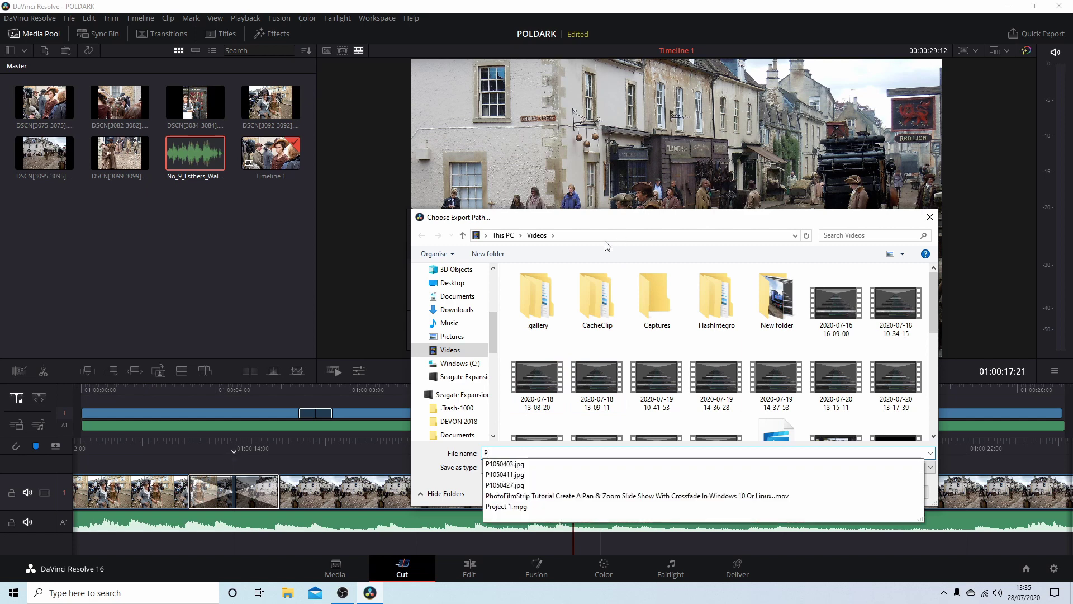
{"action": "type", "text": "OLODAR"}
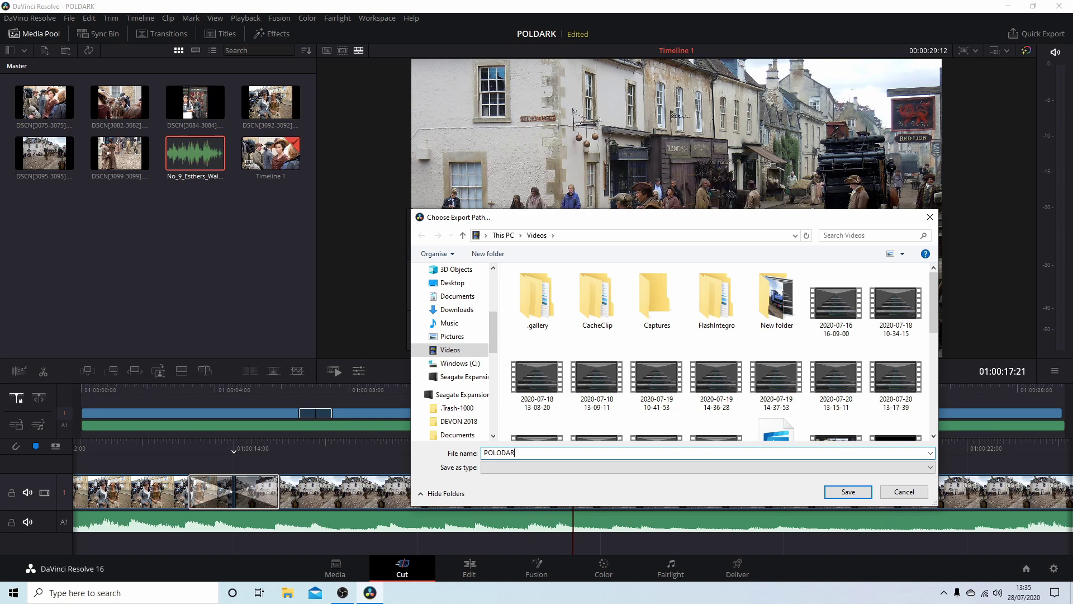
{"action": "key", "text": "BackSpace"}
{"action": "key", "text": "BackSpace"}
{"action": "key", "text": "BackSpace"}
{"action": "key", "text": "BackSpace"}
{"action": "type", "text": "DARK"}
{"action": "left_click", "coordinate": [844, 493]}
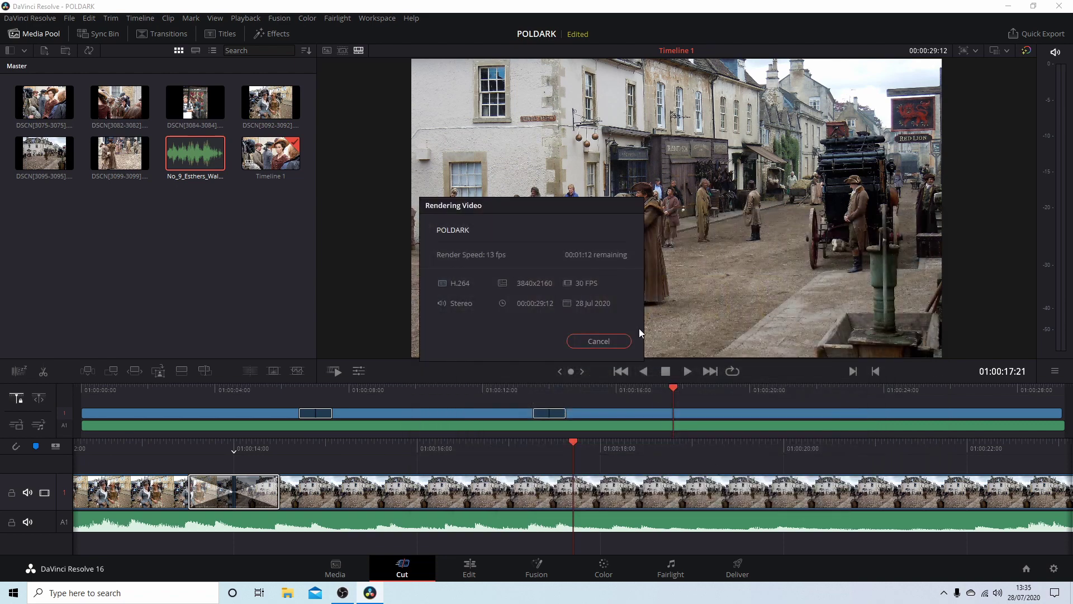